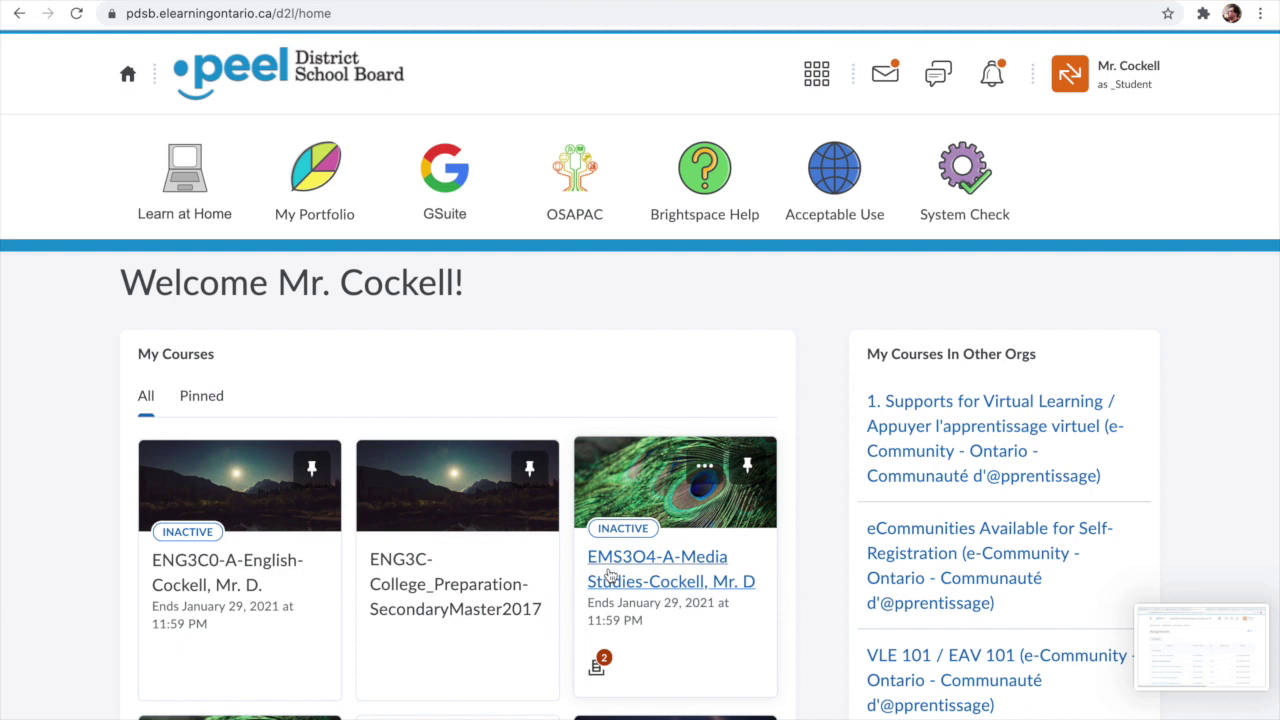
click(700, 582)
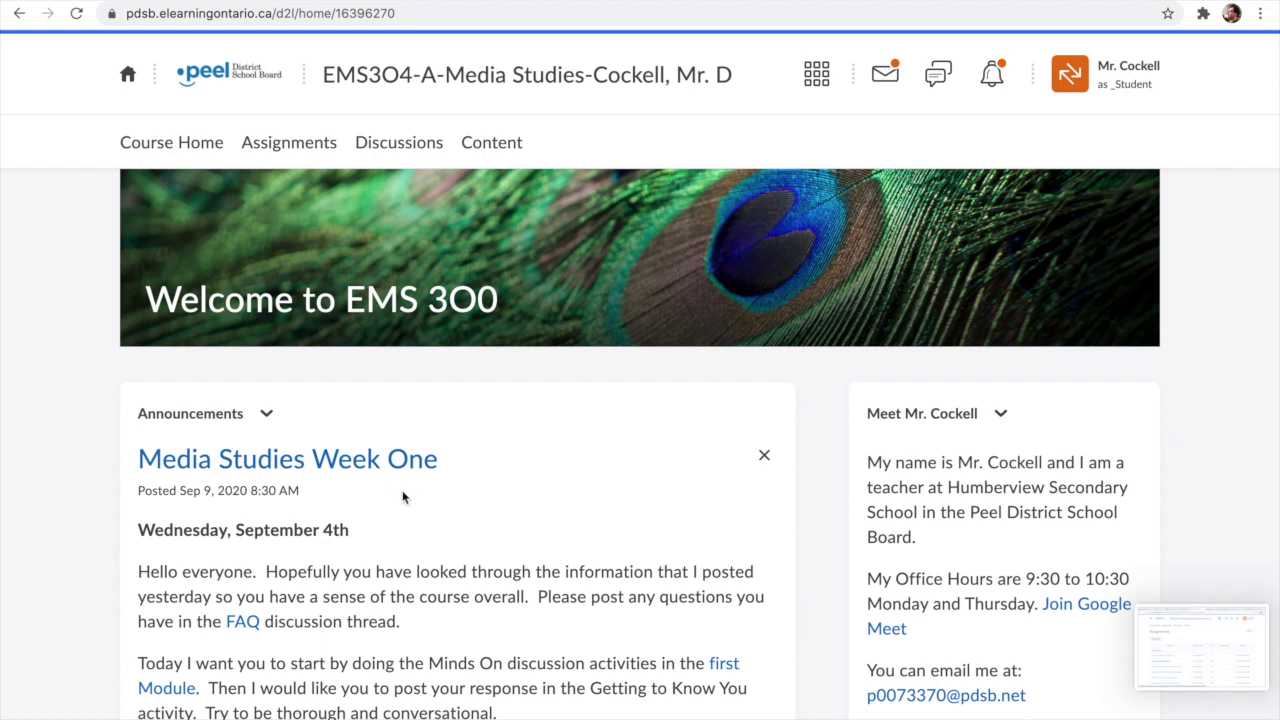
- Review the Assignments table with every activity Not Submitted, then return to Course Home
scroll(403, 497, down, 3)
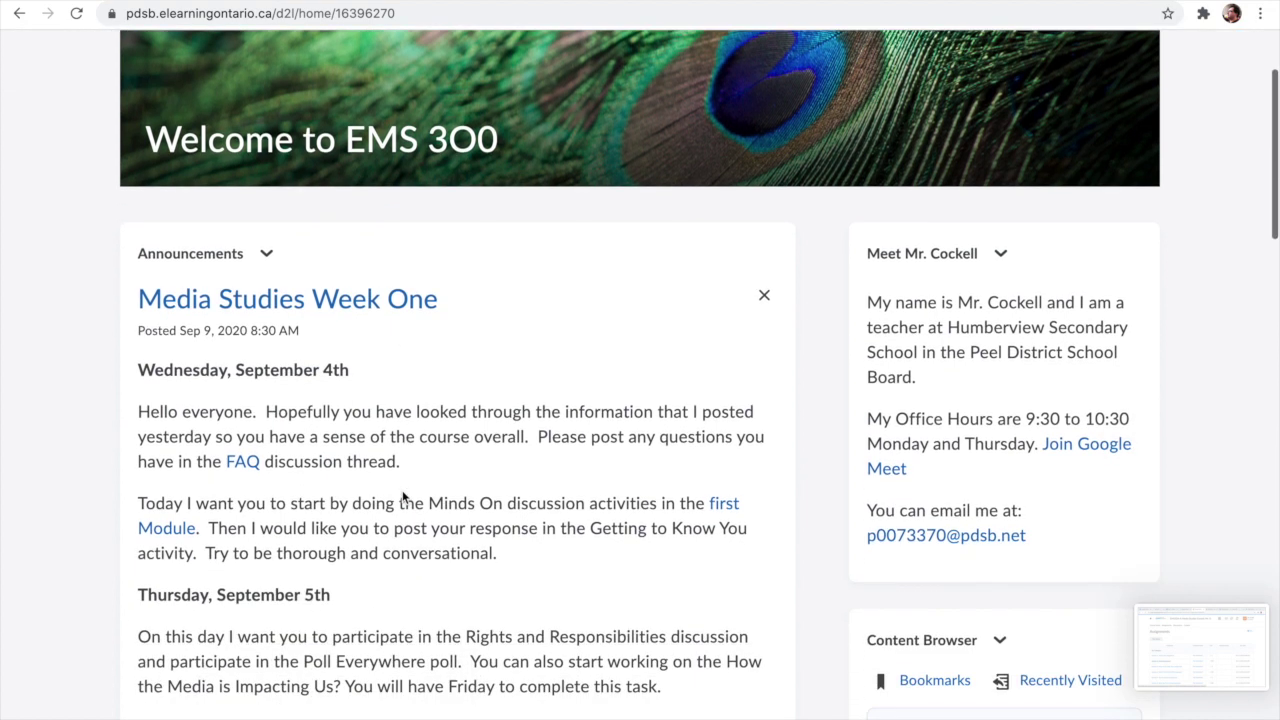
scroll(394, 482, down, 1)
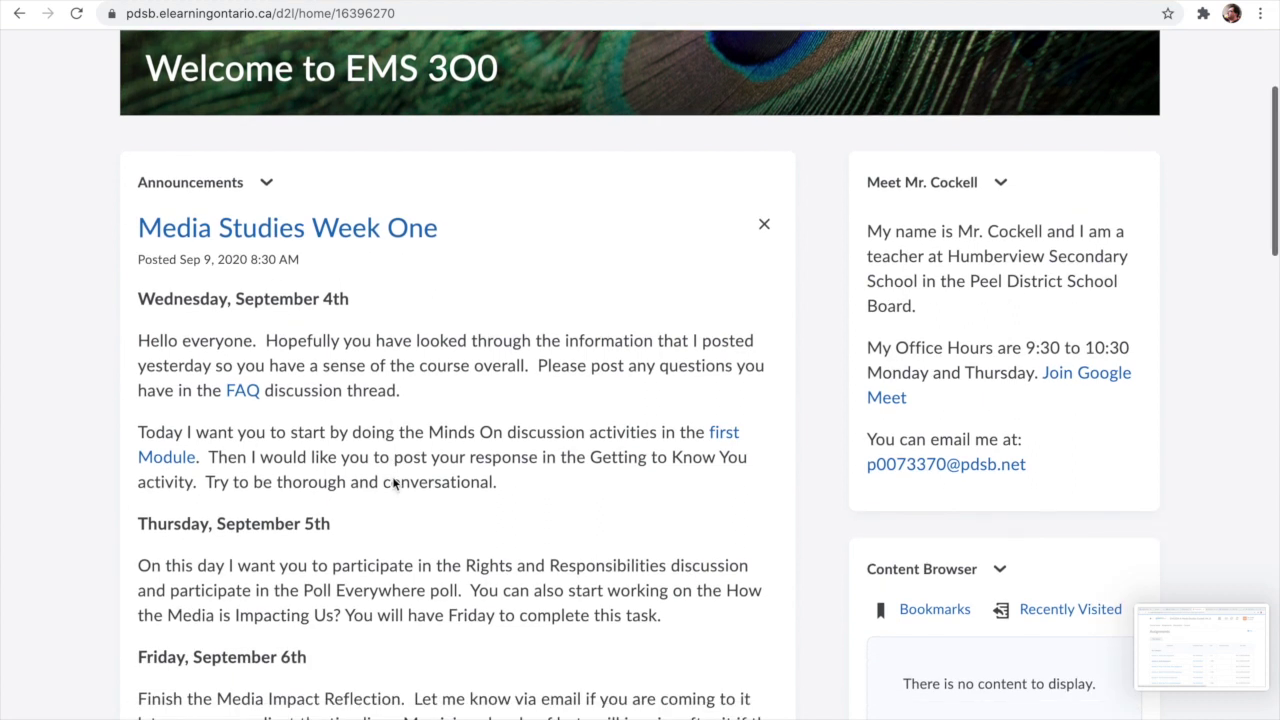
scroll(394, 484, up, 5)
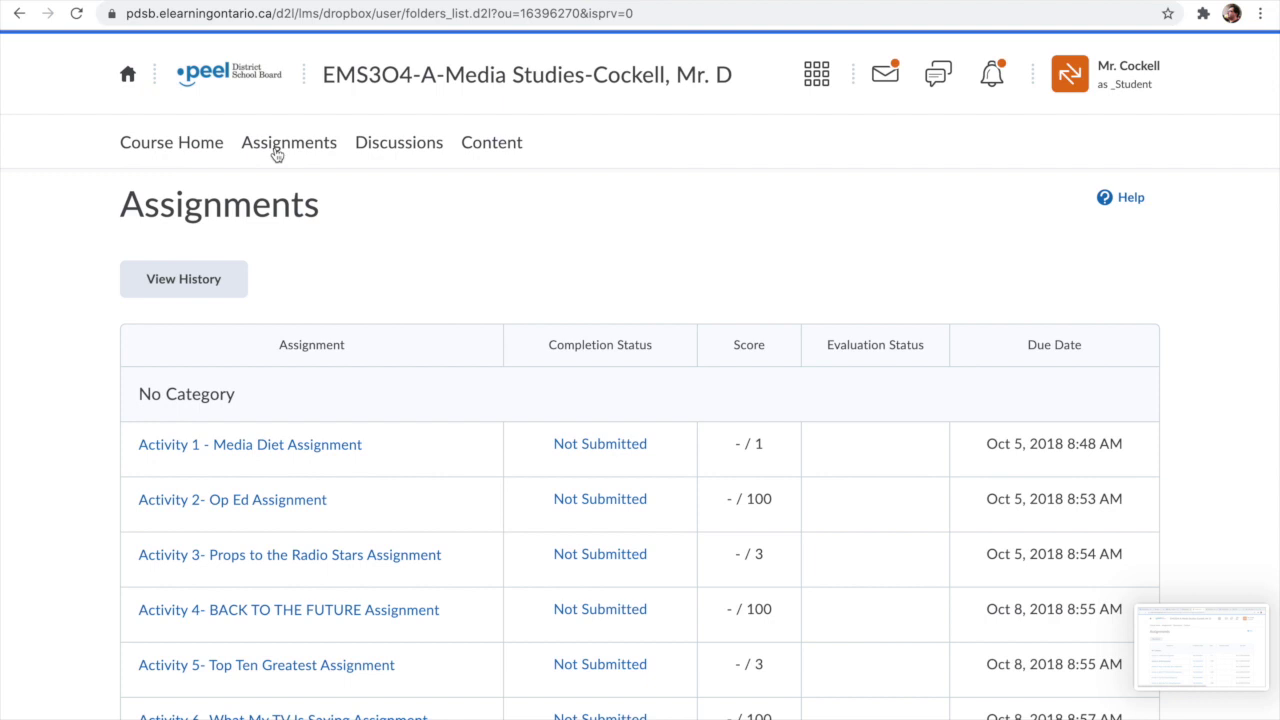
scroll(276, 152, down, 1)
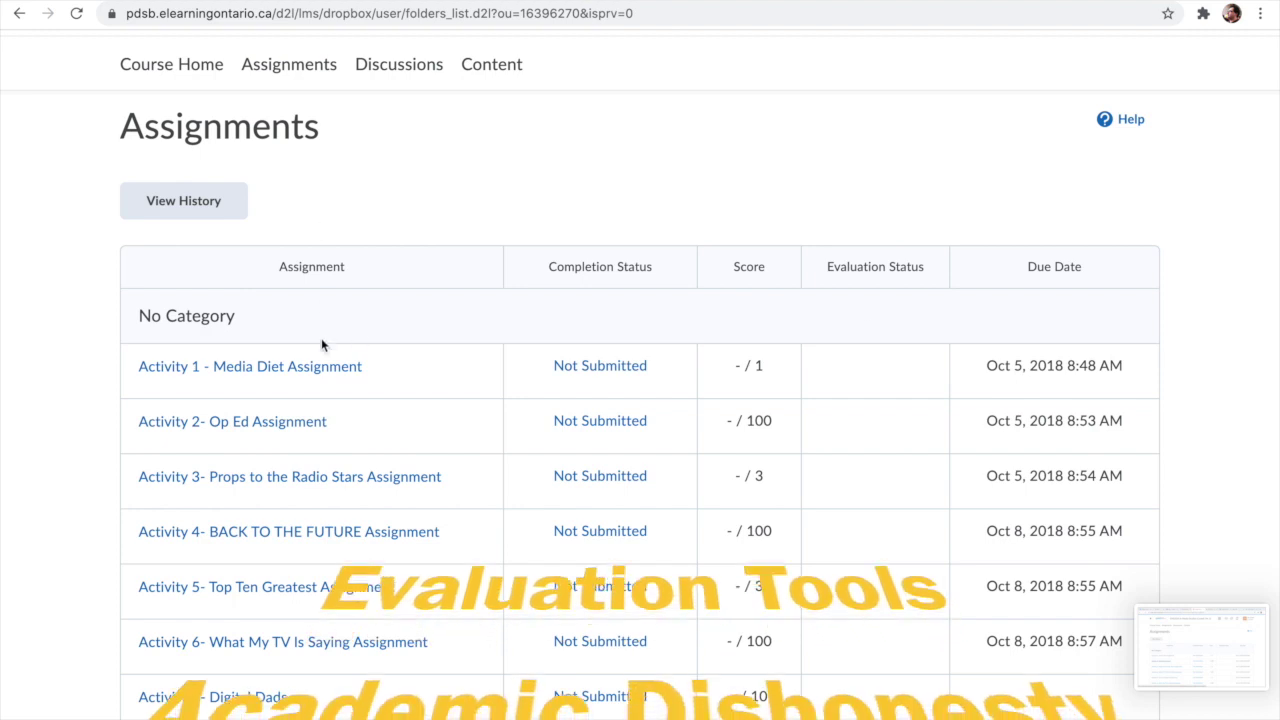
scroll(321, 340, down, 1)
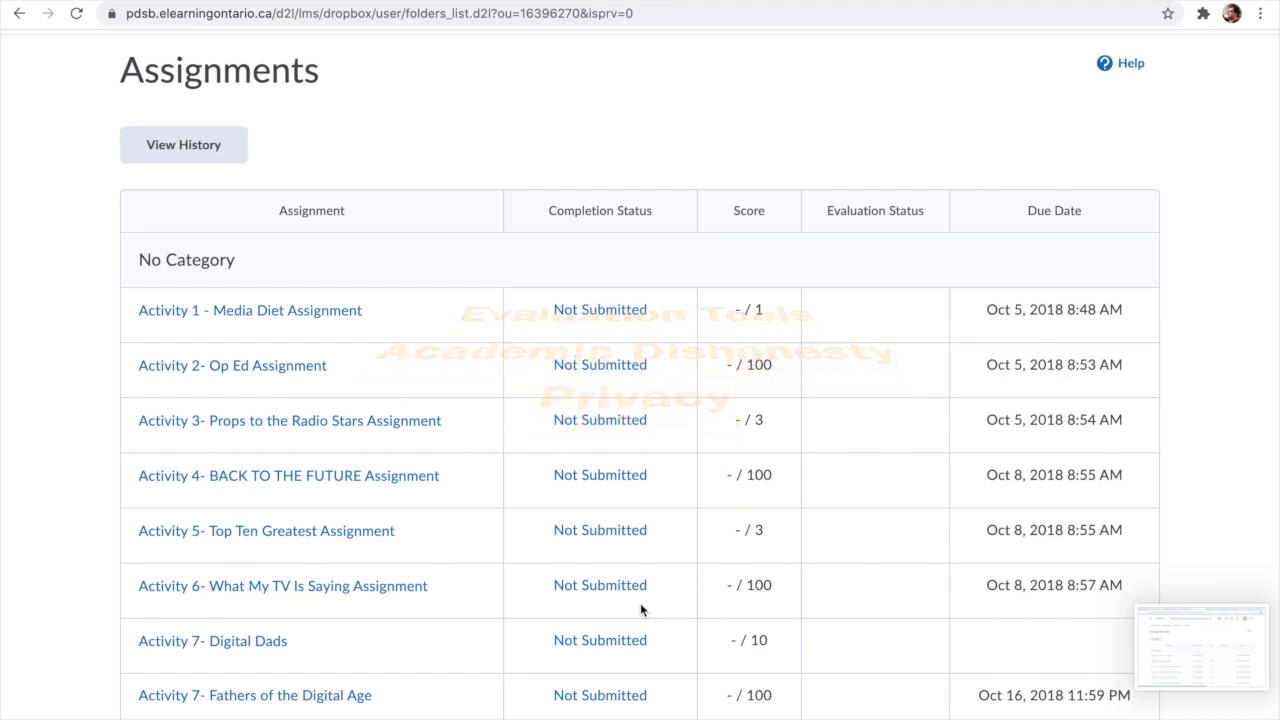
scroll(397, 191, up, 3)
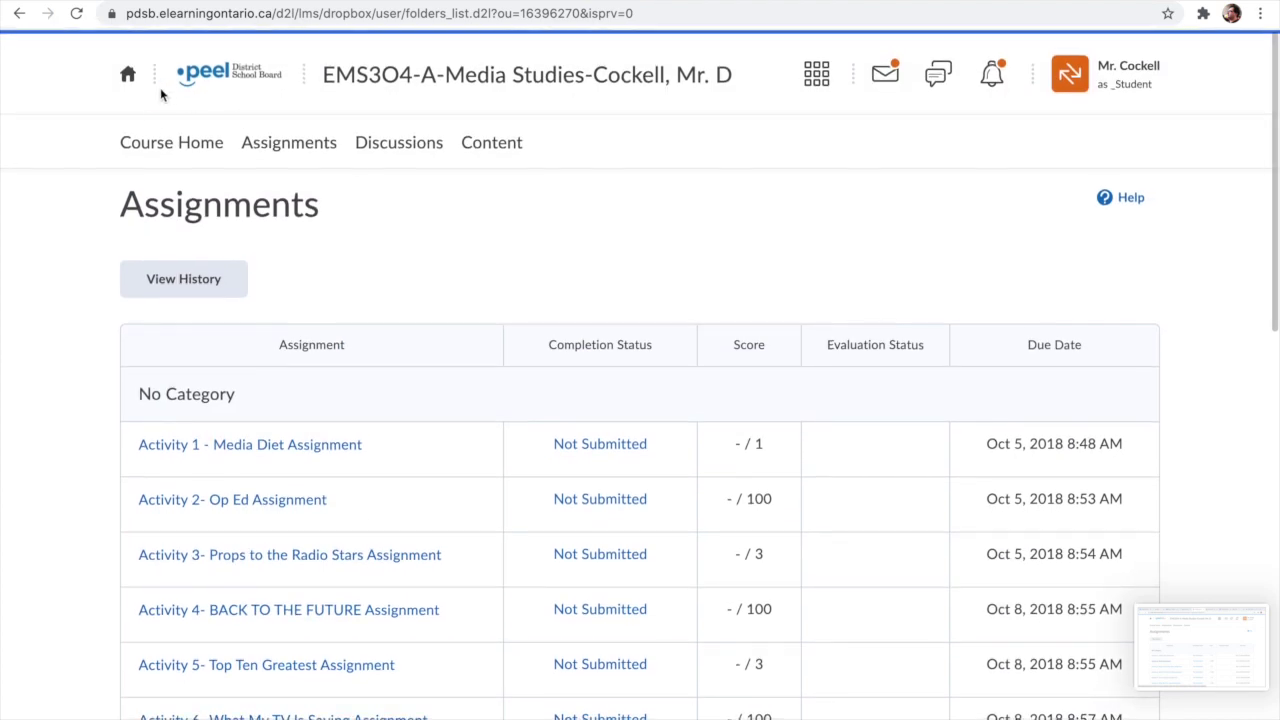
click(171, 142)
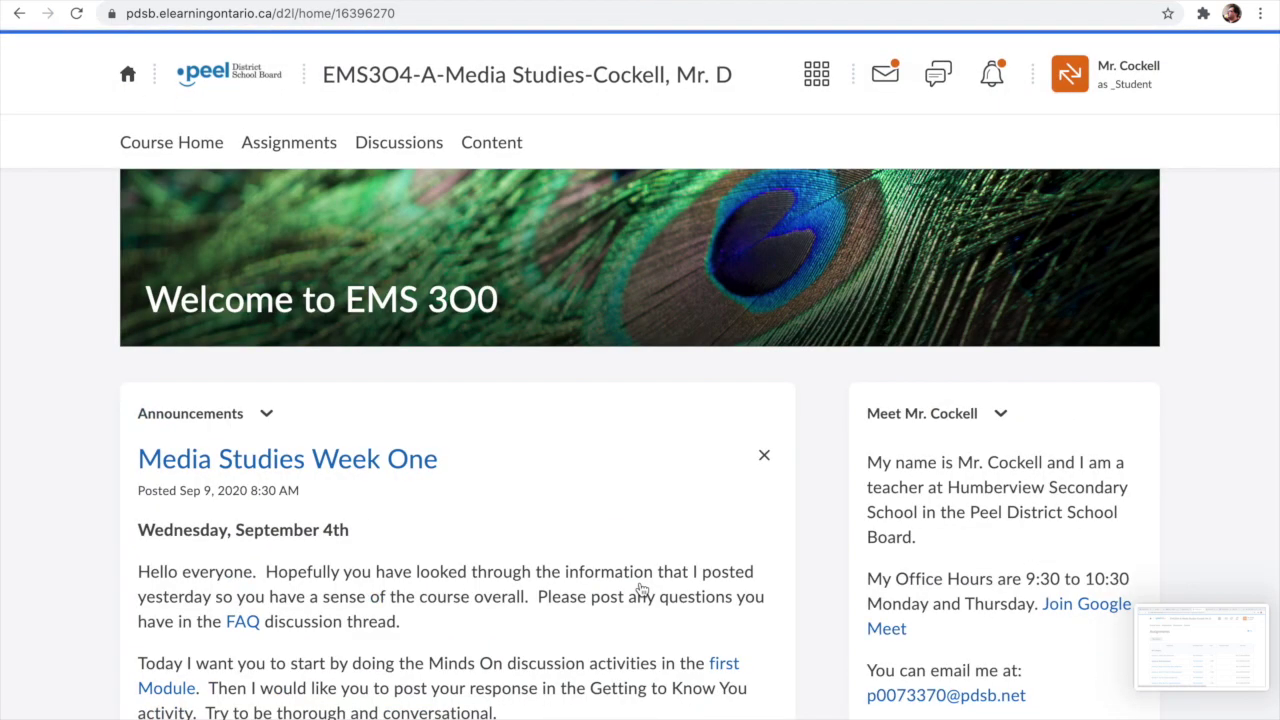
- Scroll the announcements to the 'Here is an Assignment Dropbox.' post with the 'Hey Look, An Assignment!' link
scroll(415, 645, down, 10)
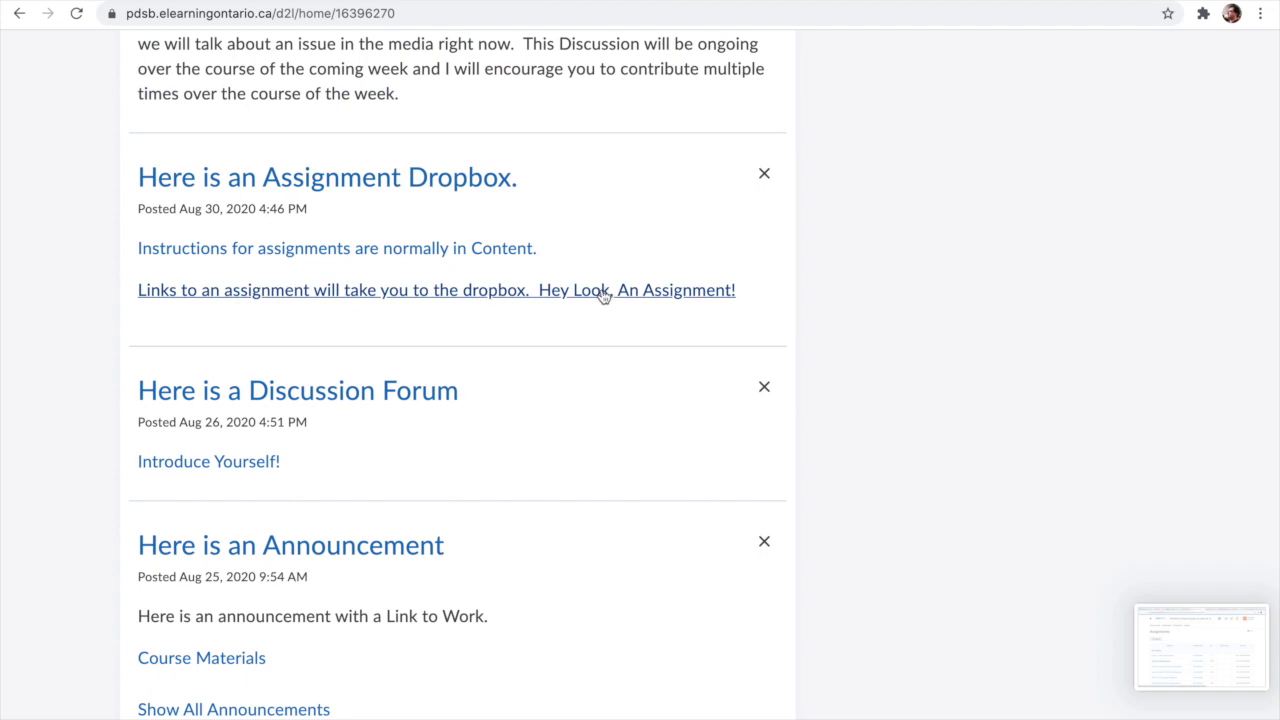
scroll(403, 143, up, 5)
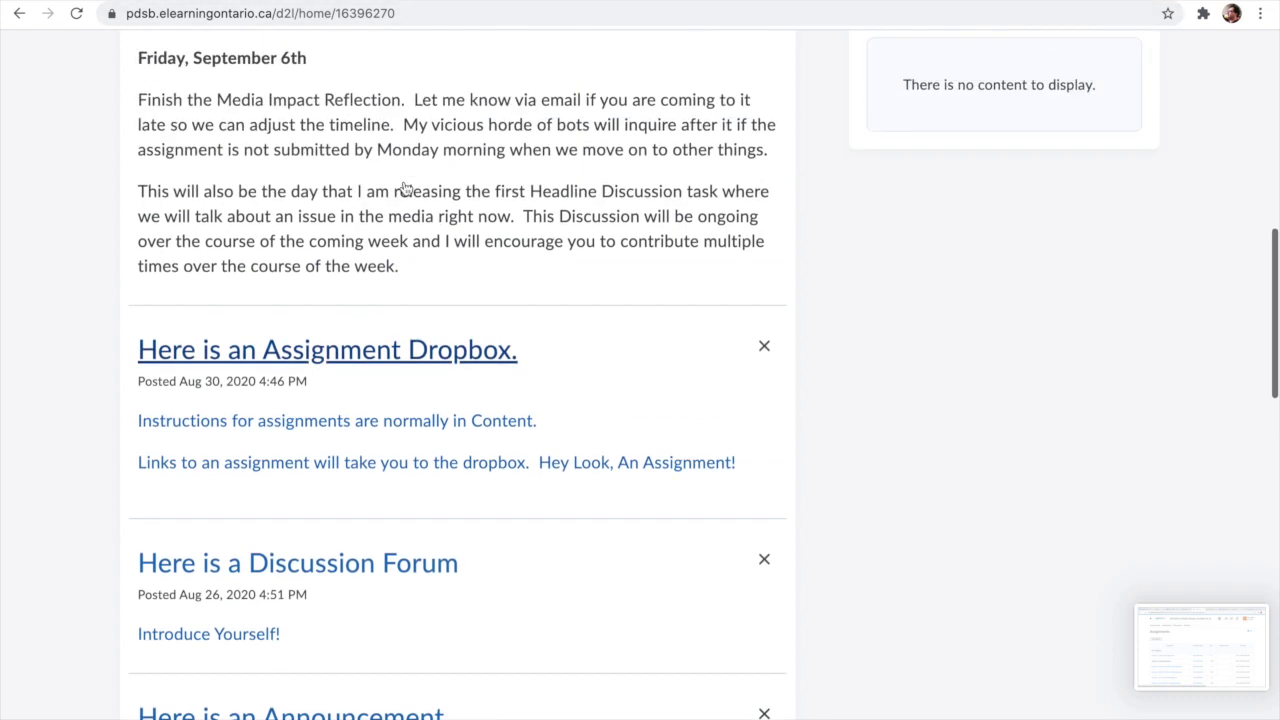
scroll(403, 180, up, 6)
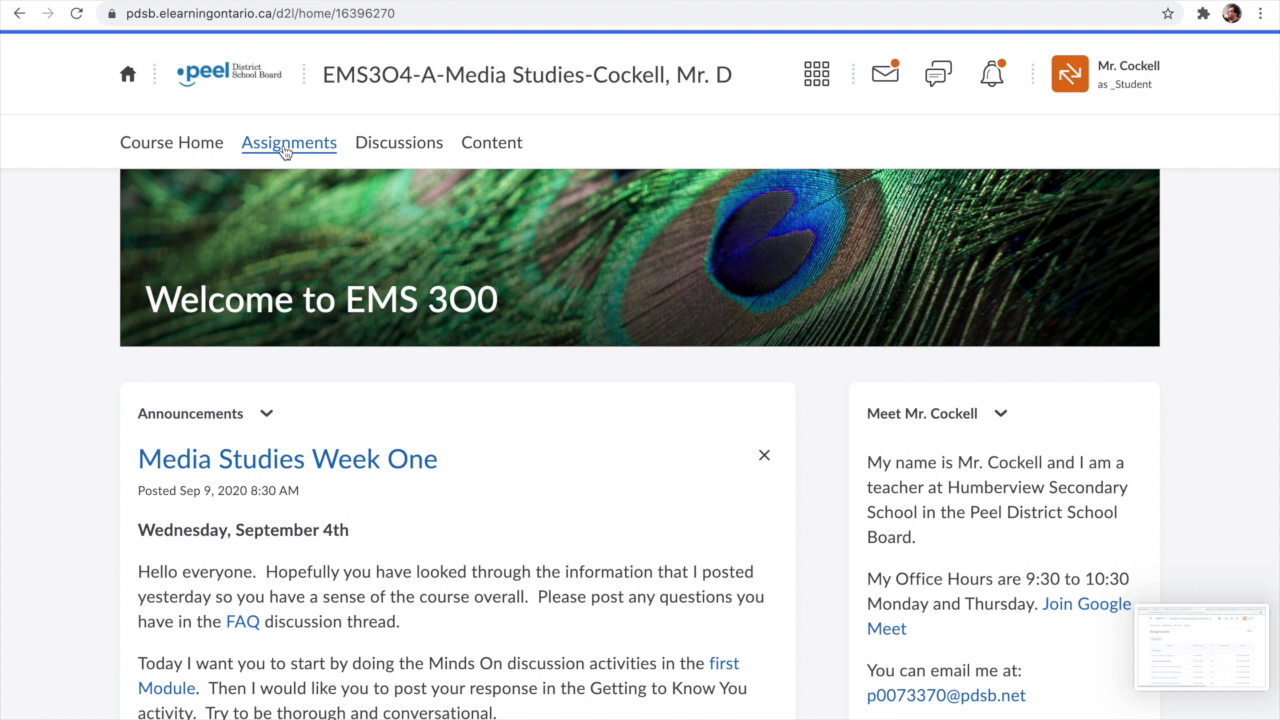
scroll(286, 150, down, 15)
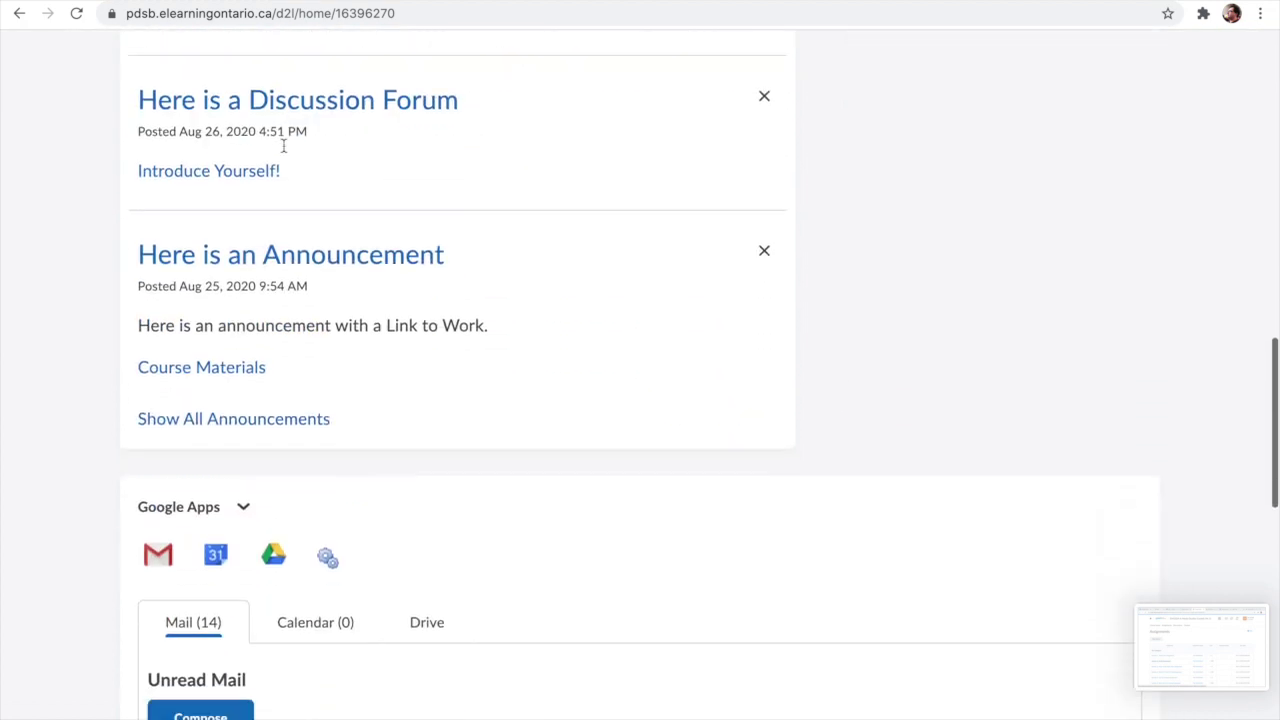
scroll(285, 150, up, 1)
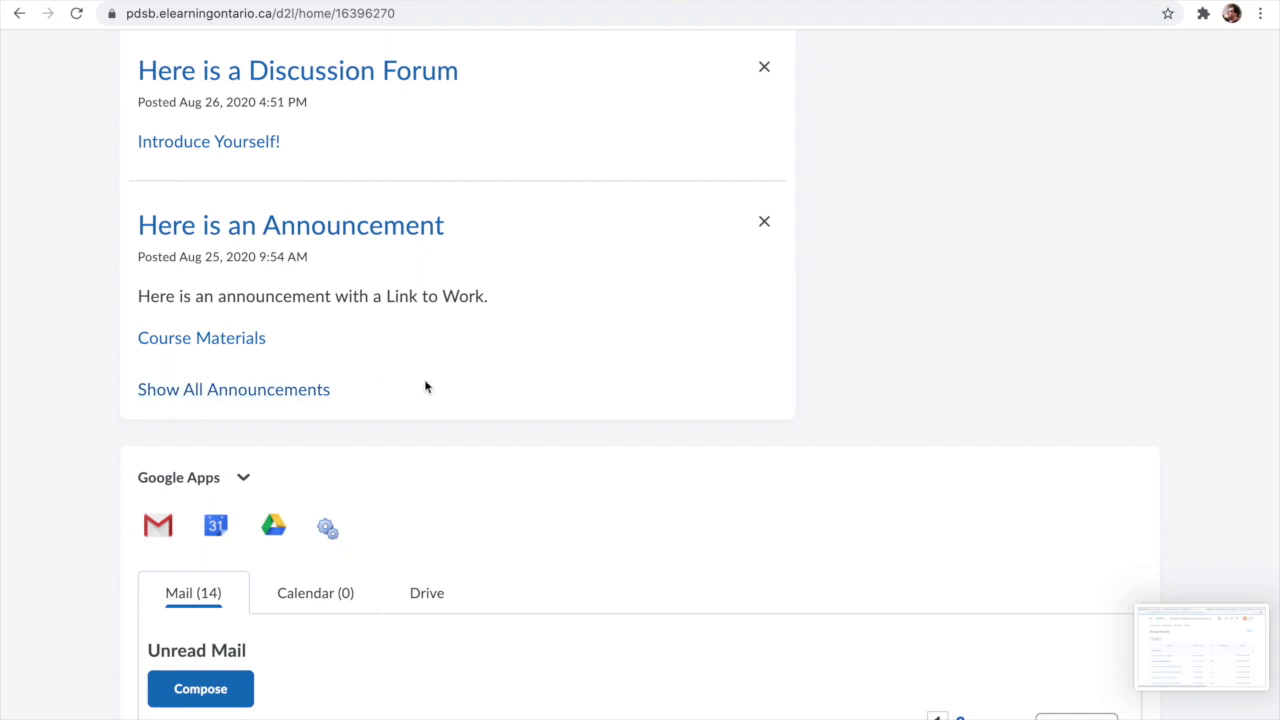
scroll(425, 387, up, 4)
scroll(425, 387, down, 2)
scroll(425, 387, down, 2)
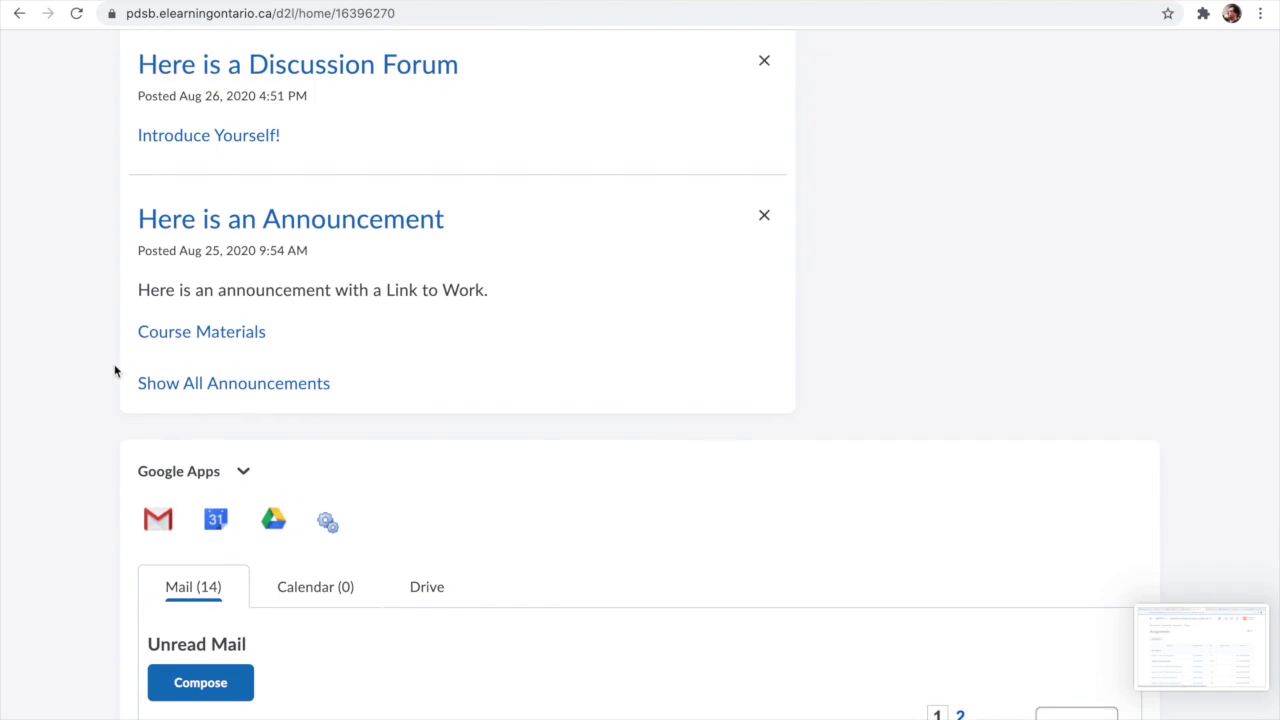
scroll(214, 244, up, 3)
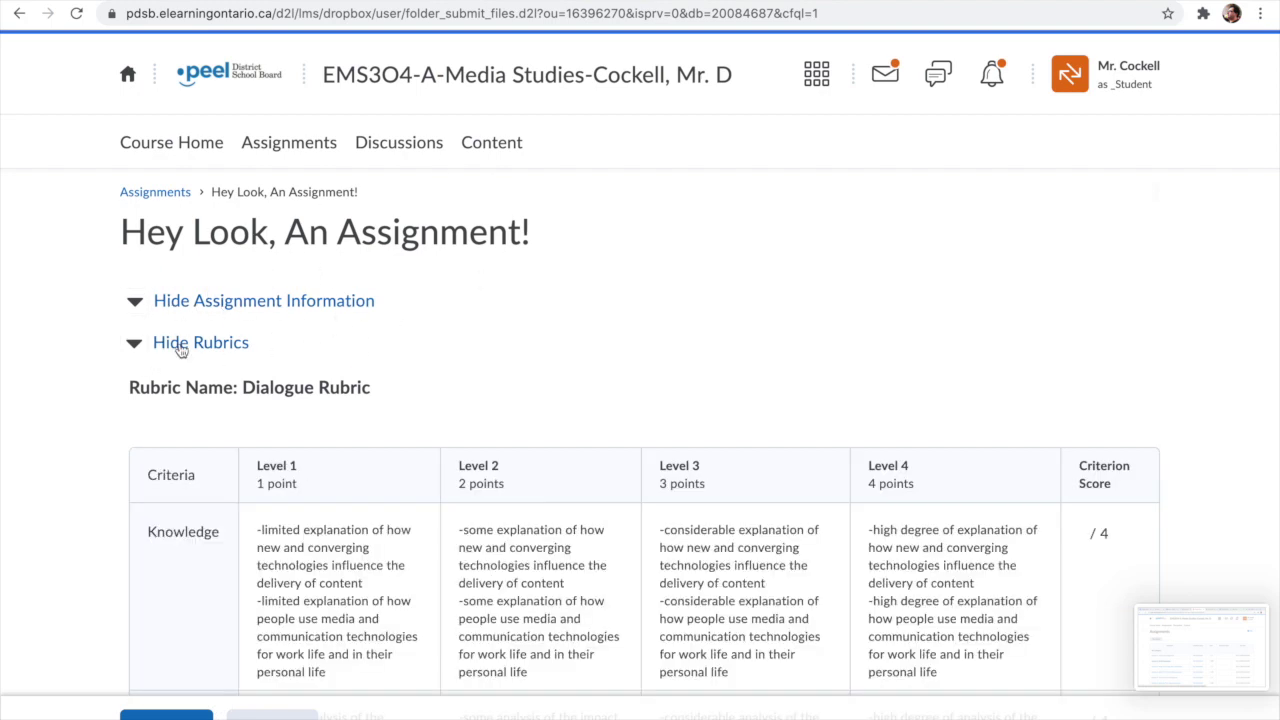
scroll(215, 450, down, 3)
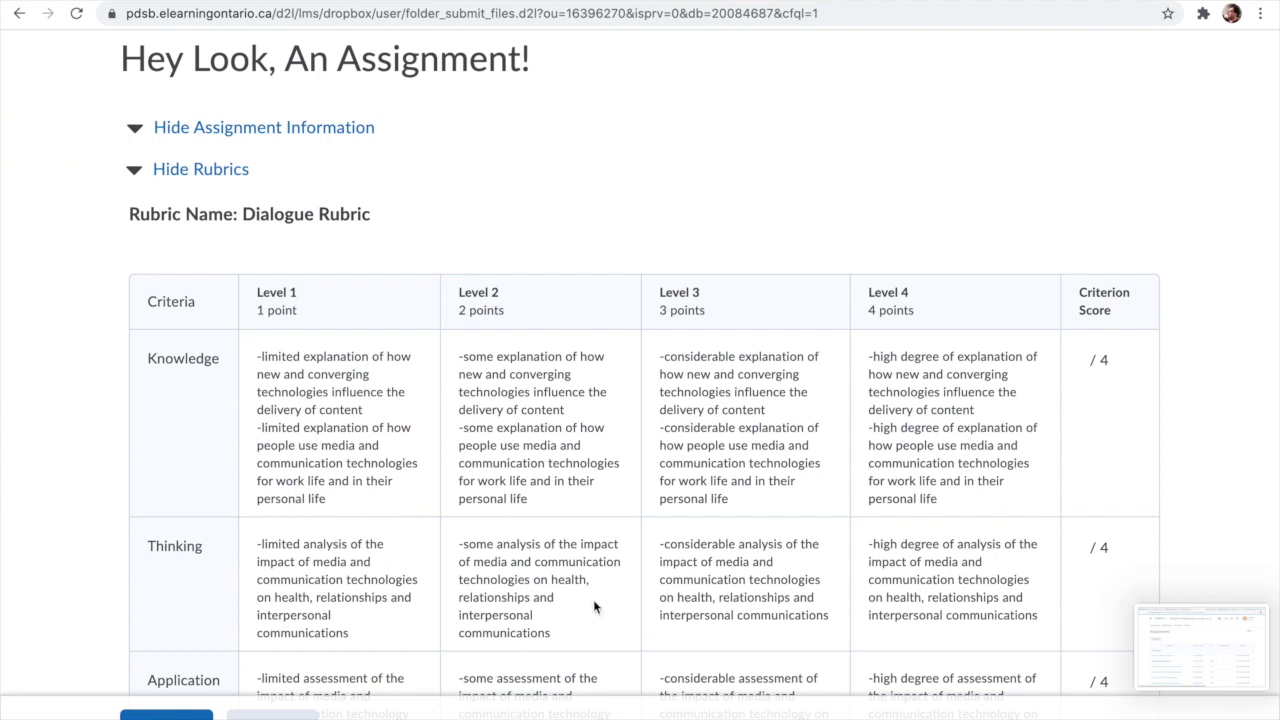
scroll(604, 497, down, 5)
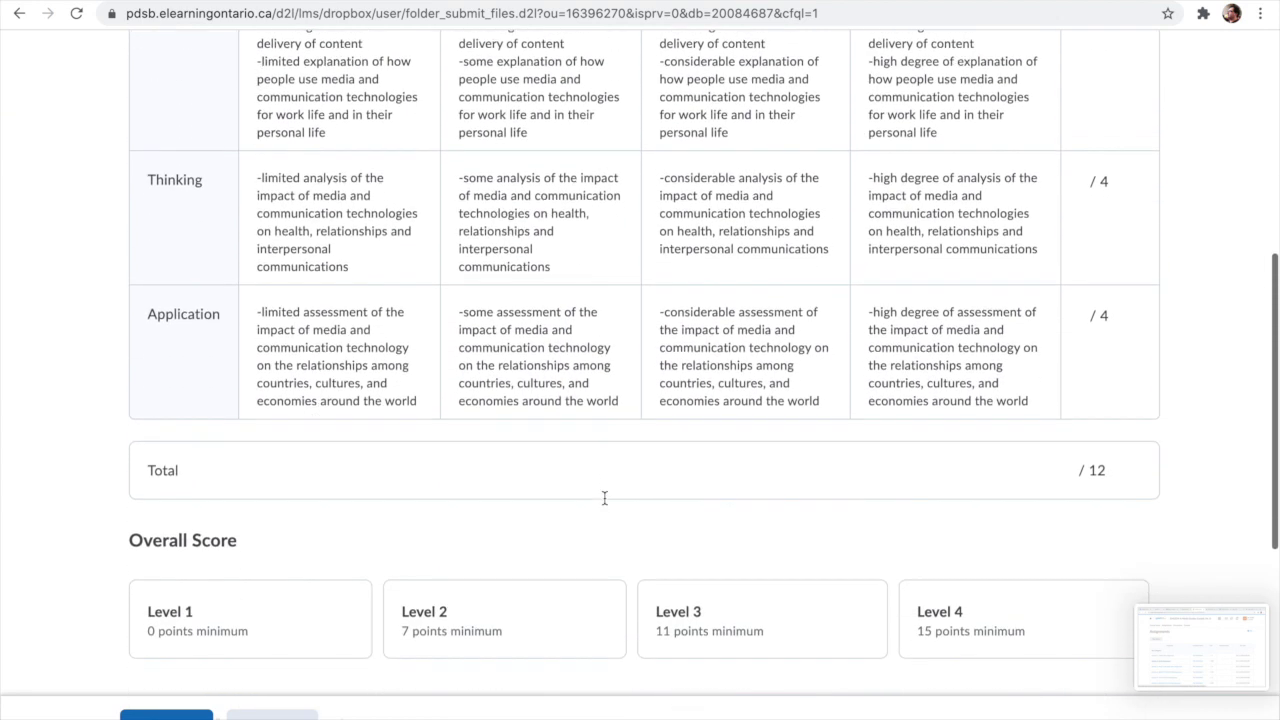
scroll(604, 497, down, 2)
scroll(604, 497, up, 2)
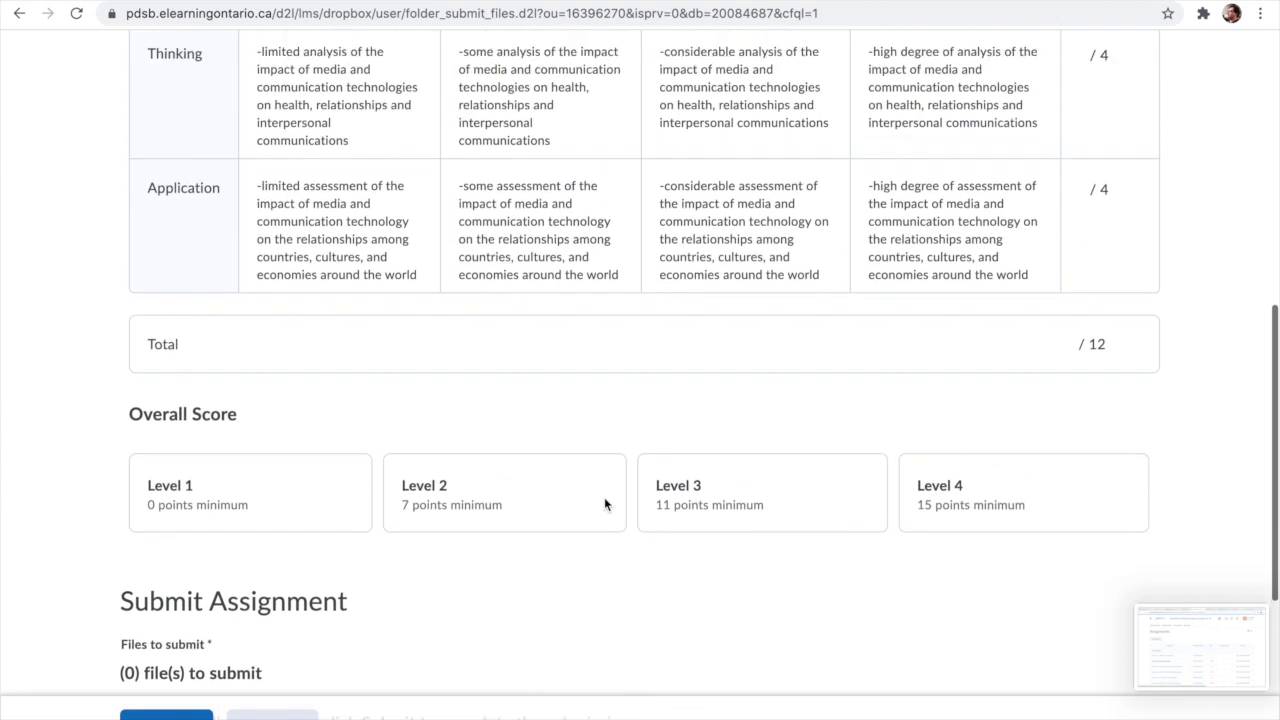
scroll(620, 253, up, 4)
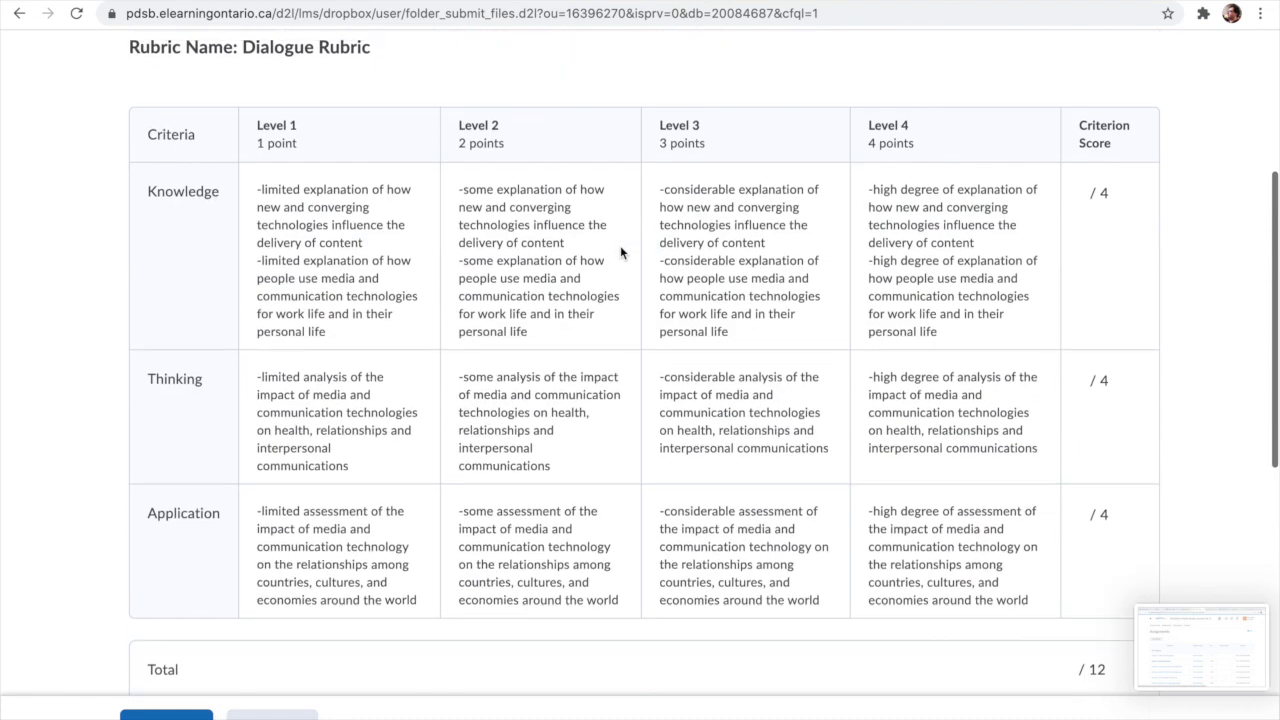
scroll(490, 437, down, 5)
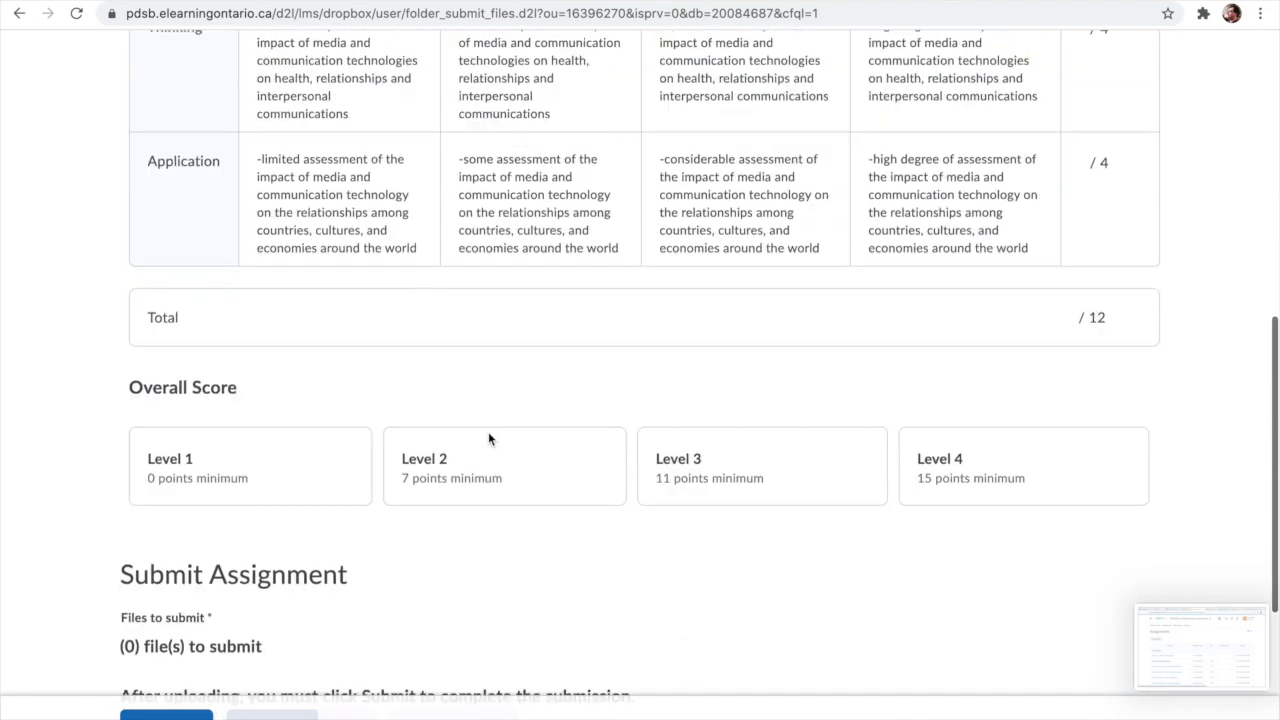
scroll(489, 439, down, 2)
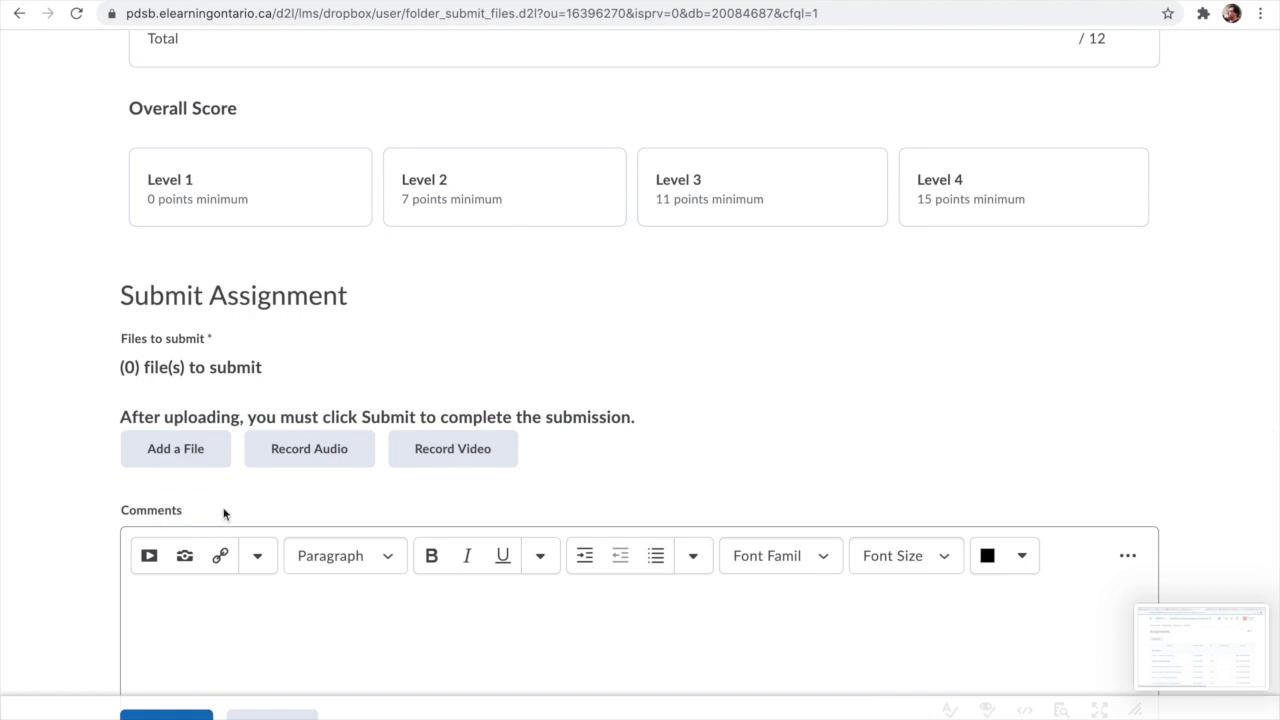
scroll(386, 510, down, 1)
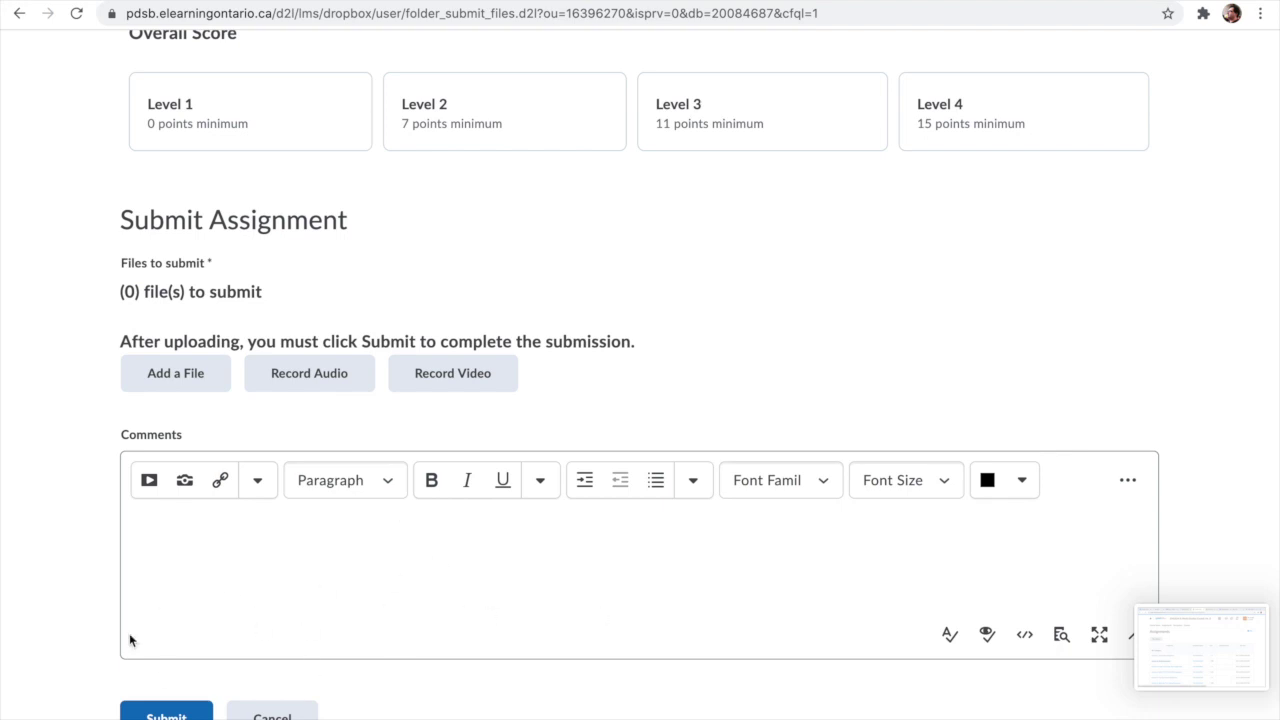
- Add a file from Google Drive and search its files for 'My Essay'
click(150, 384)
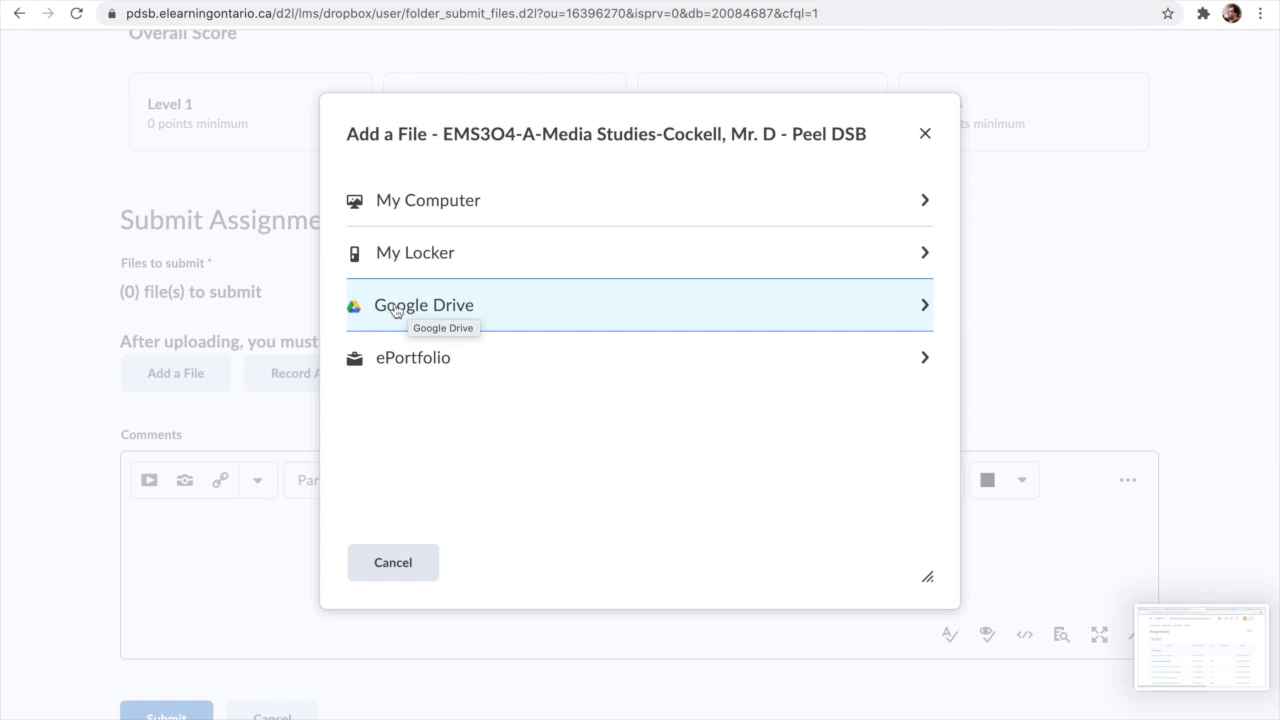
click(418, 306)
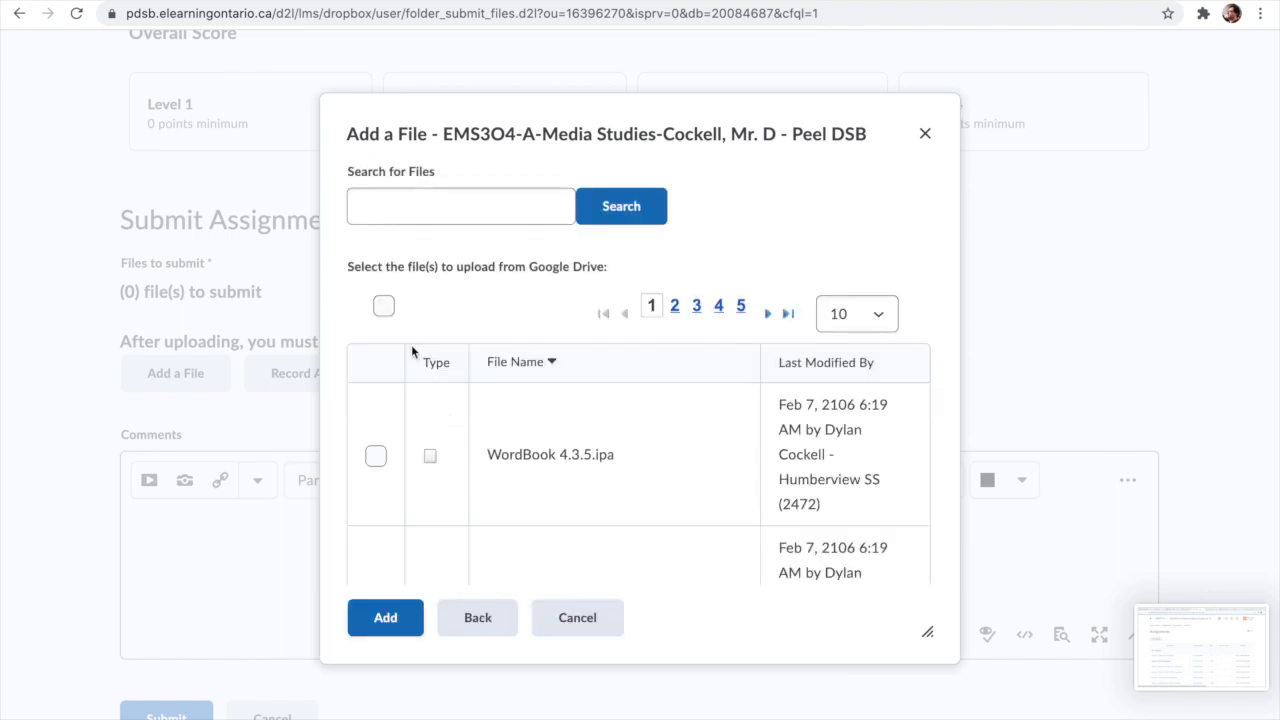
click(382, 220)
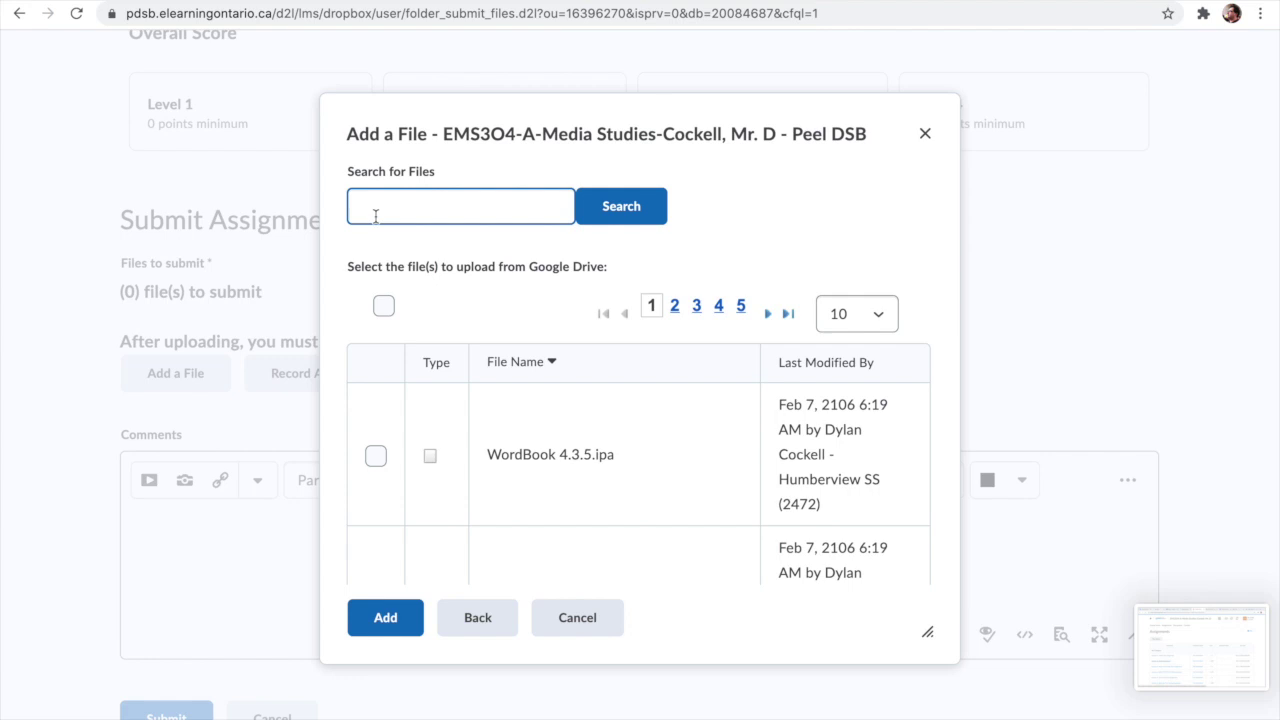
text(My Essy)
key(BackSpace)
text(ay)
- Tick Cockell Calandar.docx in the Google Drive file list and add it, giving (1) file(s) to submit
scroll(597, 472, down, 3)
scroll(597, 472, up, 3)
scroll(597, 472, down, 1)
scroll(597, 472, up, 1)
scroll(597, 472, down, 2)
scroll(597, 472, down, 1)
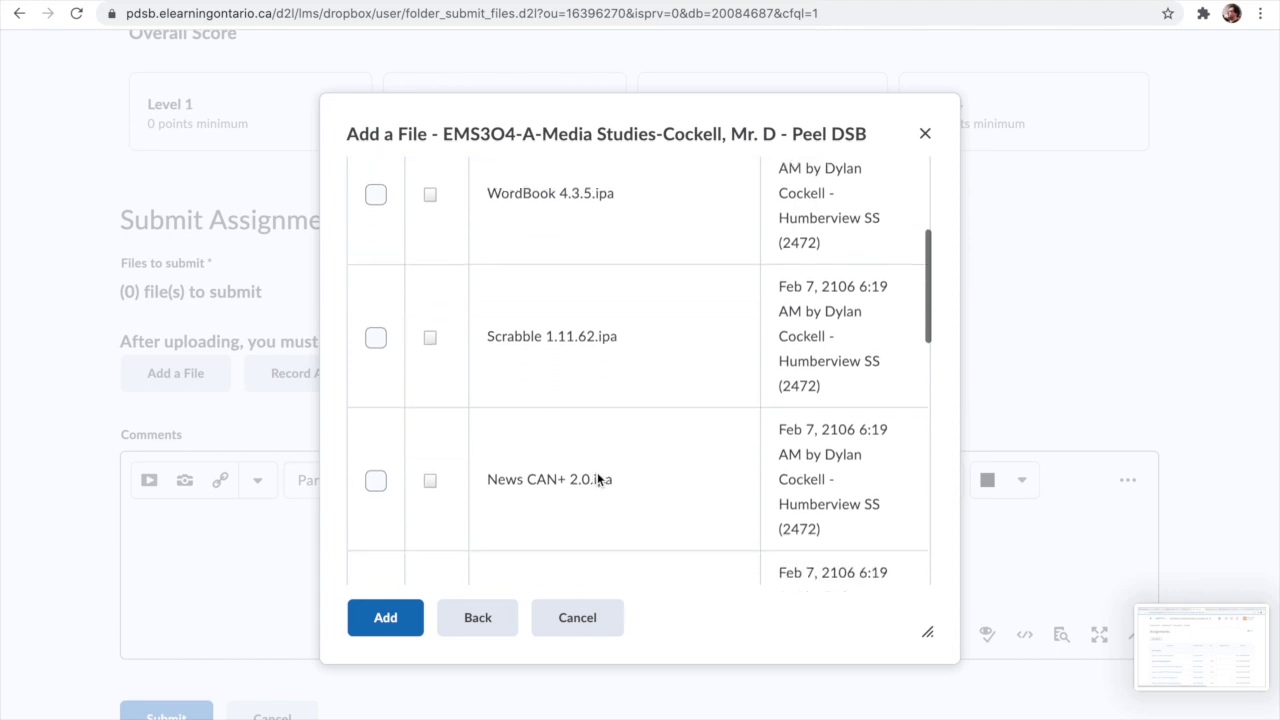
scroll(597, 268, up, 3)
scroll(597, 268, down, 6)
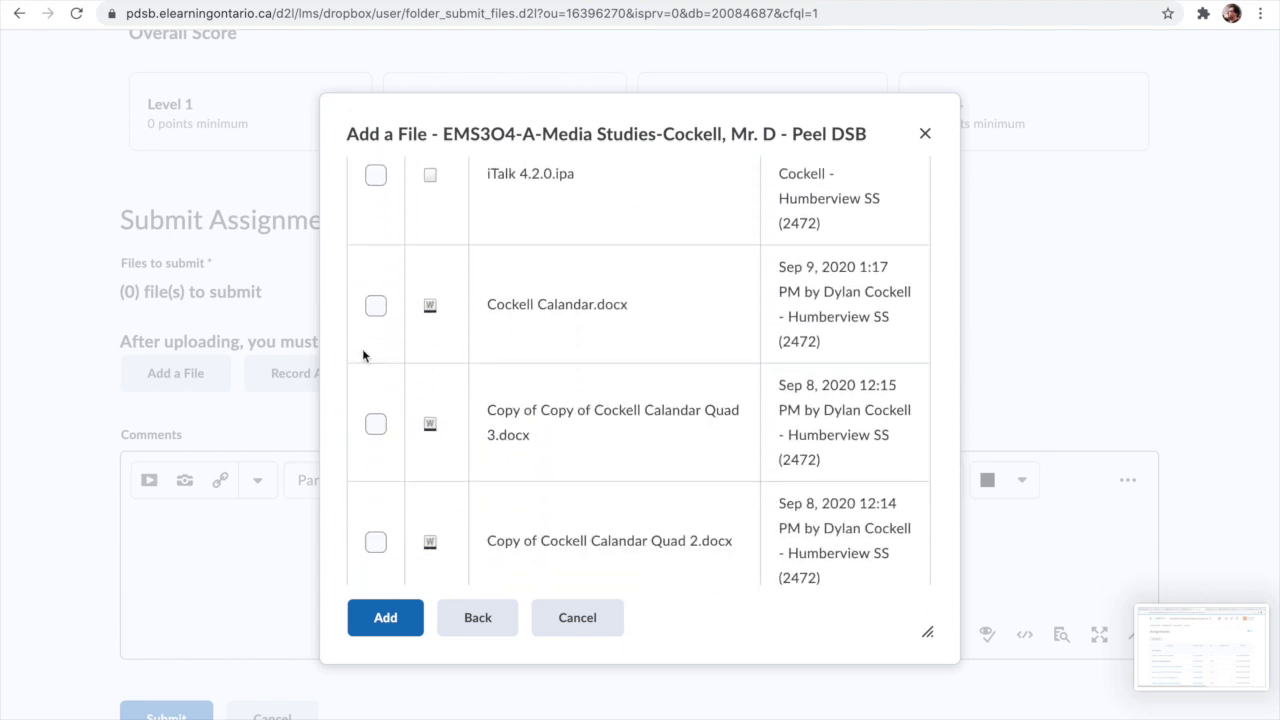
click(375, 305)
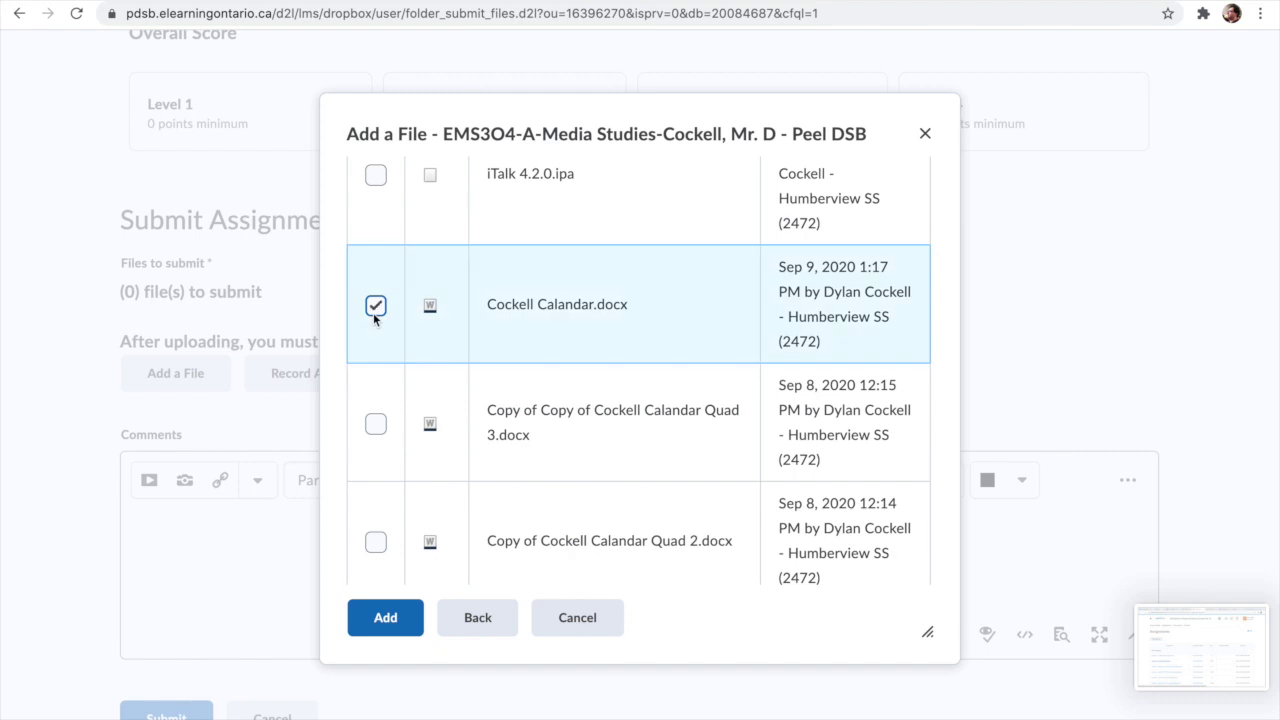
click(375, 618)
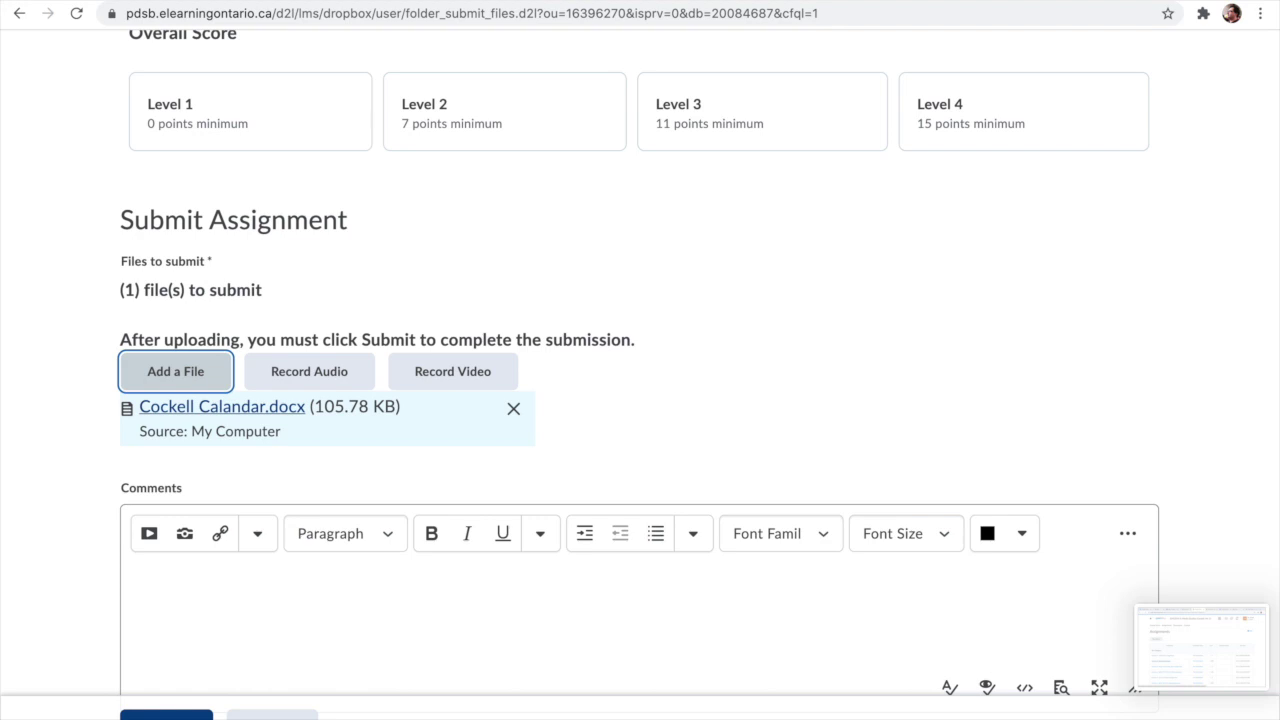
- Submit the assignment with Cockell Calandar.docx as its single attached file
click(166, 714)
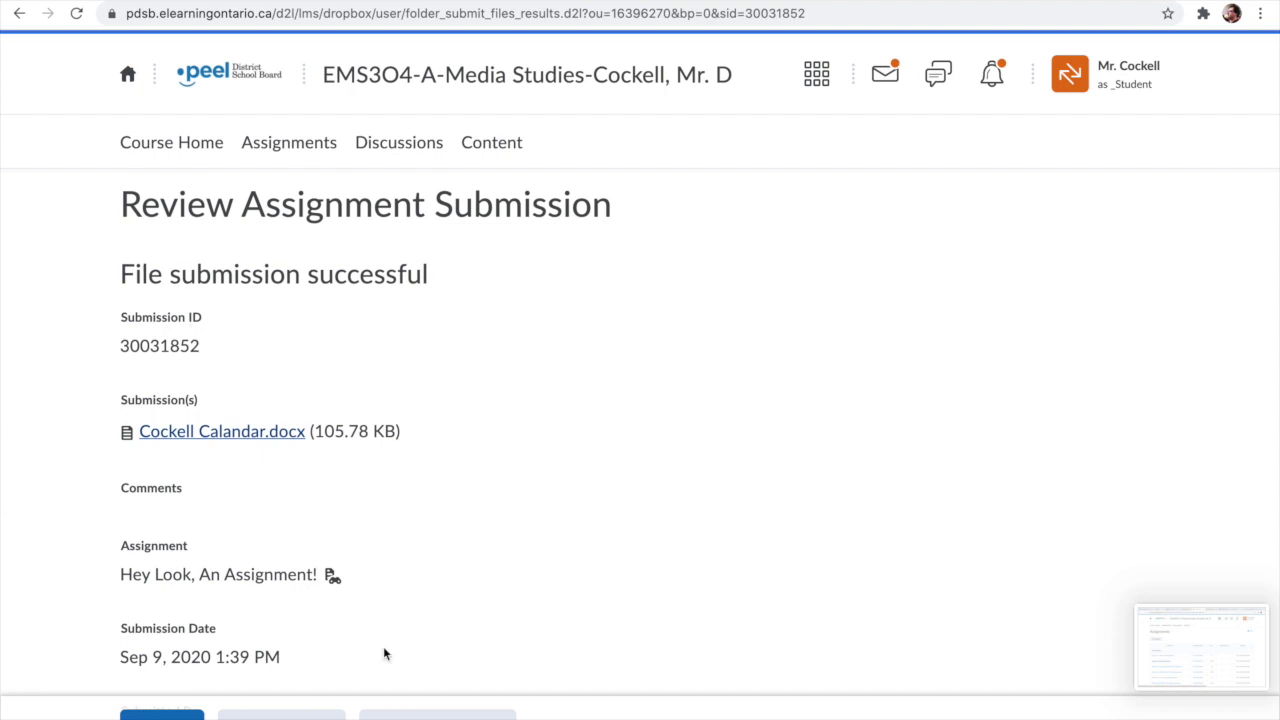
- Check the File submission successful confirmation for Cockell Calandar.docx and finish with Done
scroll(383, 646, down, 5)
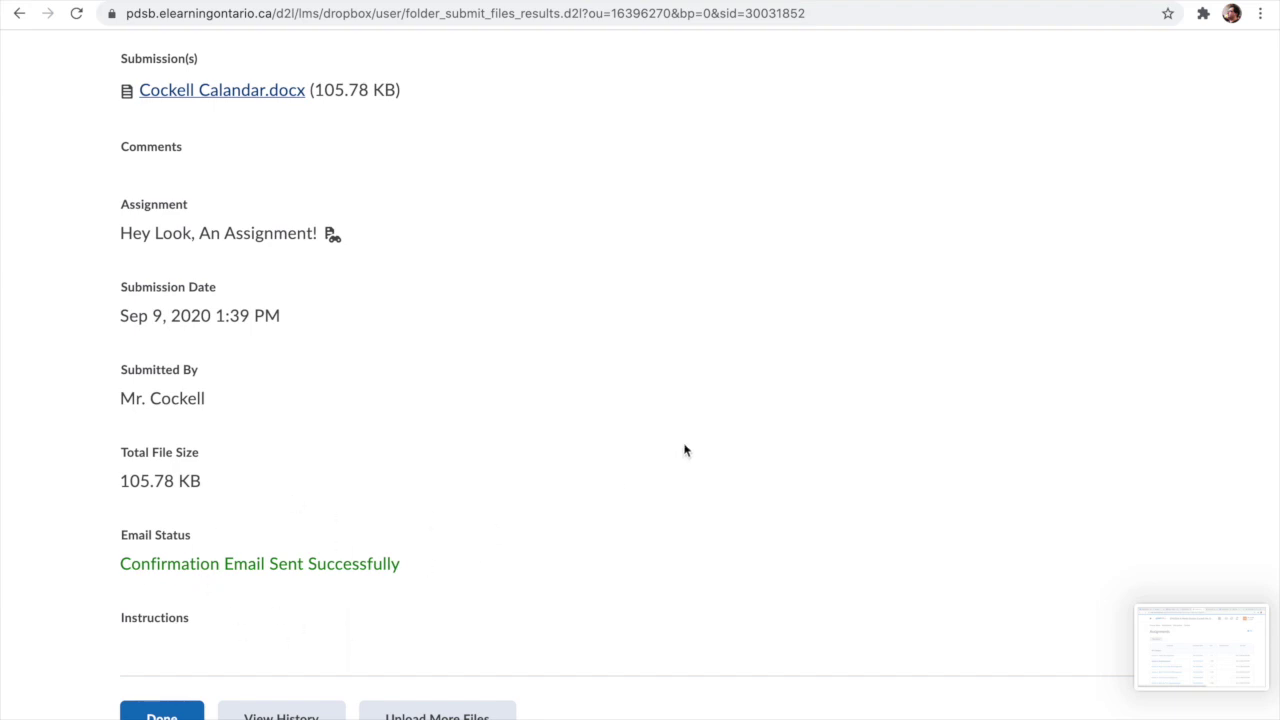
scroll(685, 450, up, 5)
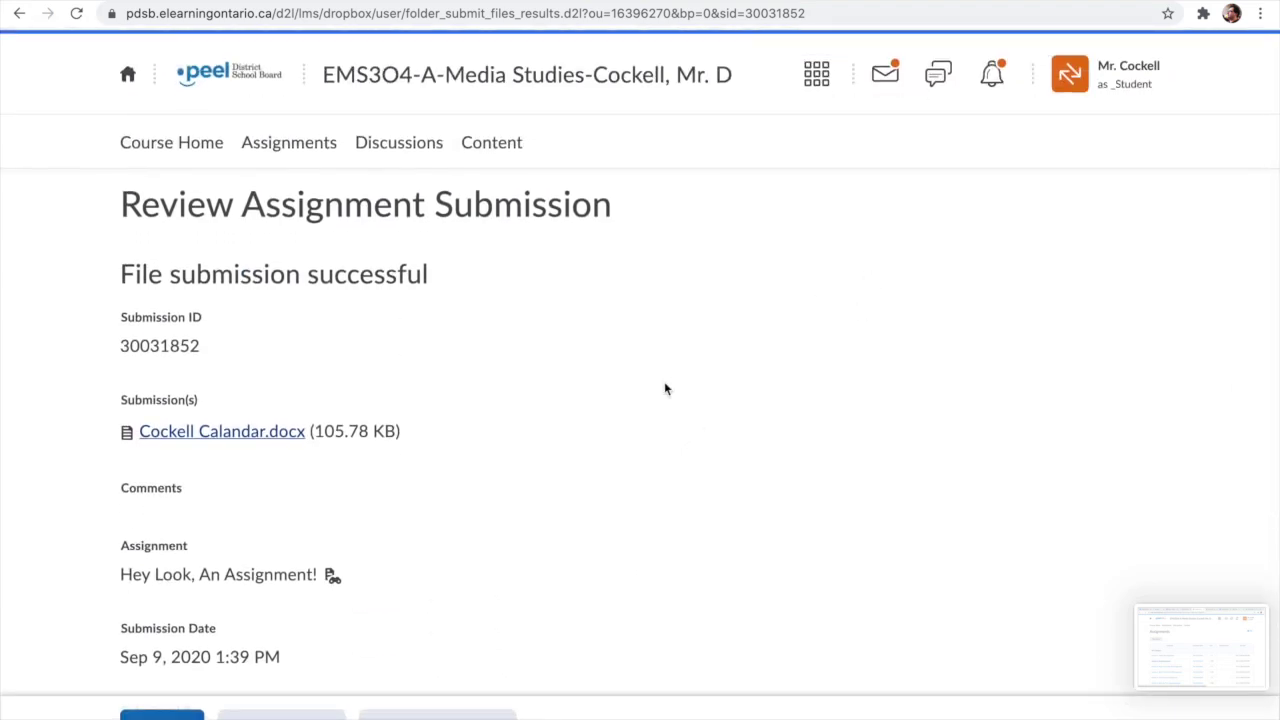
scroll(323, 398, down, 4)
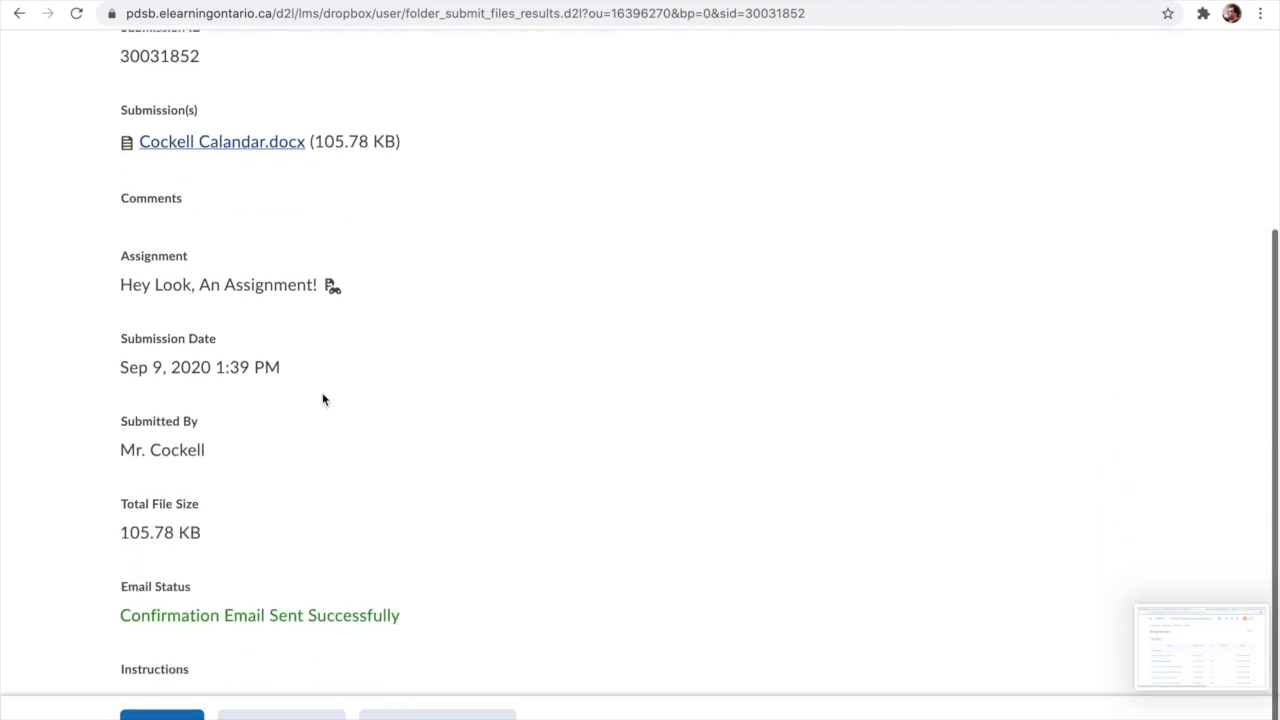
scroll(323, 399, down, 1)
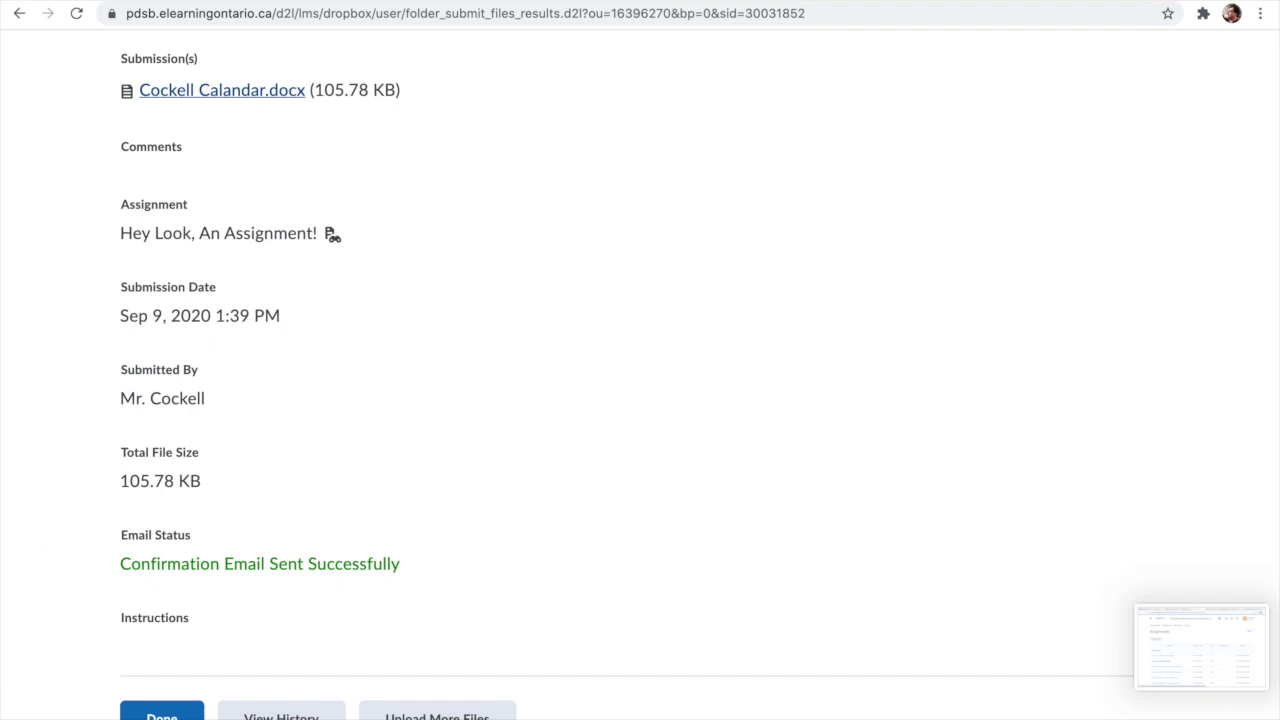
click(158, 714)
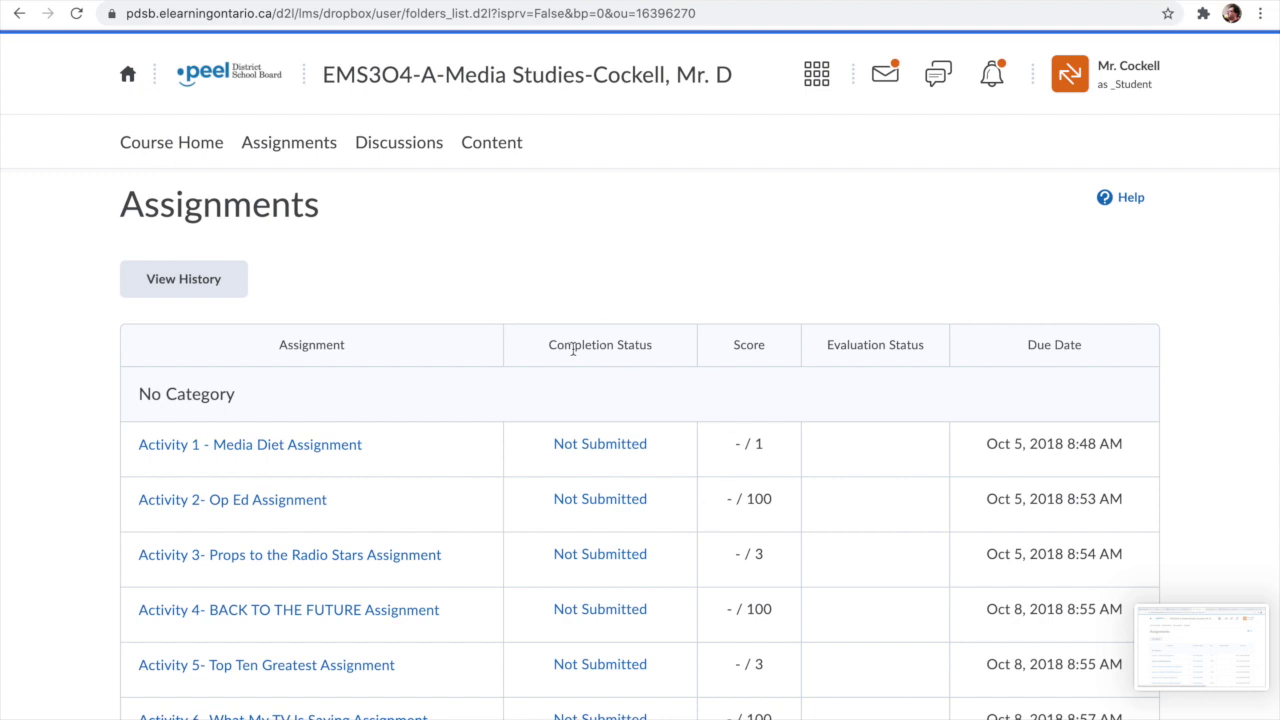
- Locate 'Hey Look, An Assignment!' showing 3 Submissions, 3 Files, and exit full-screen mode
scroll(617, 534, down, 3)
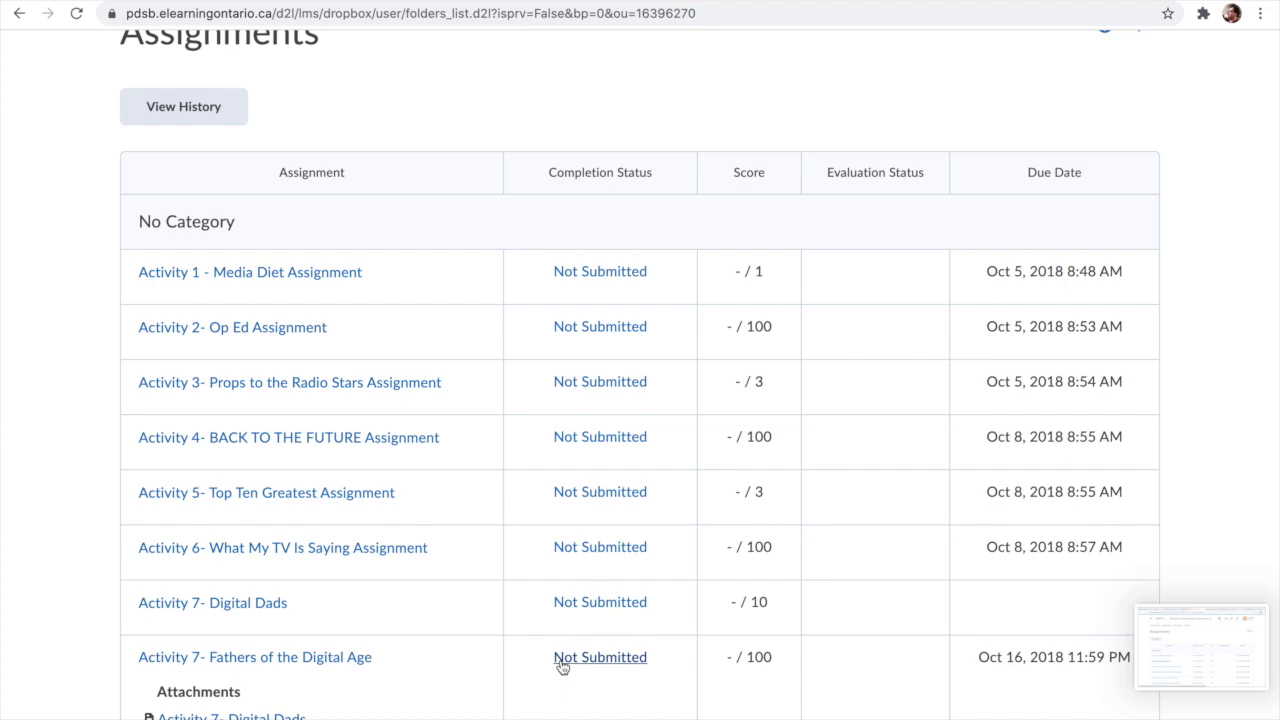
scroll(562, 665, down, 1)
scroll(563, 668, down, 3)
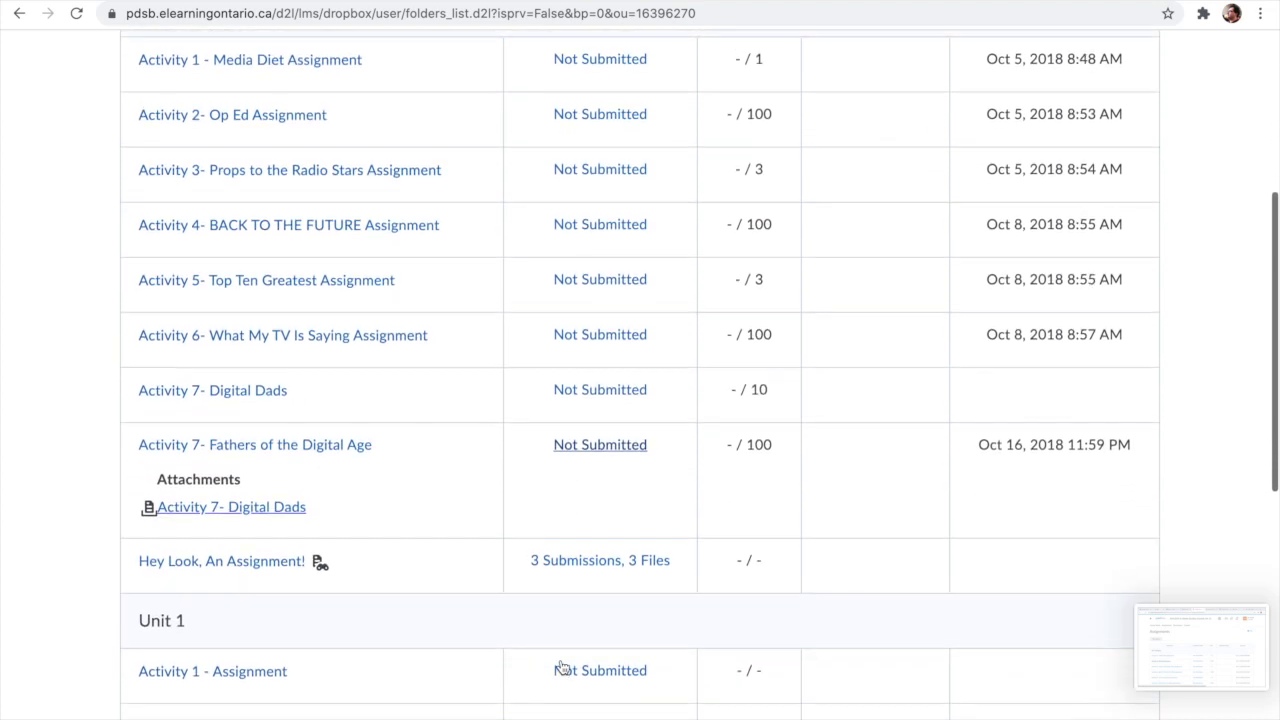
scroll(563, 668, up, 6)
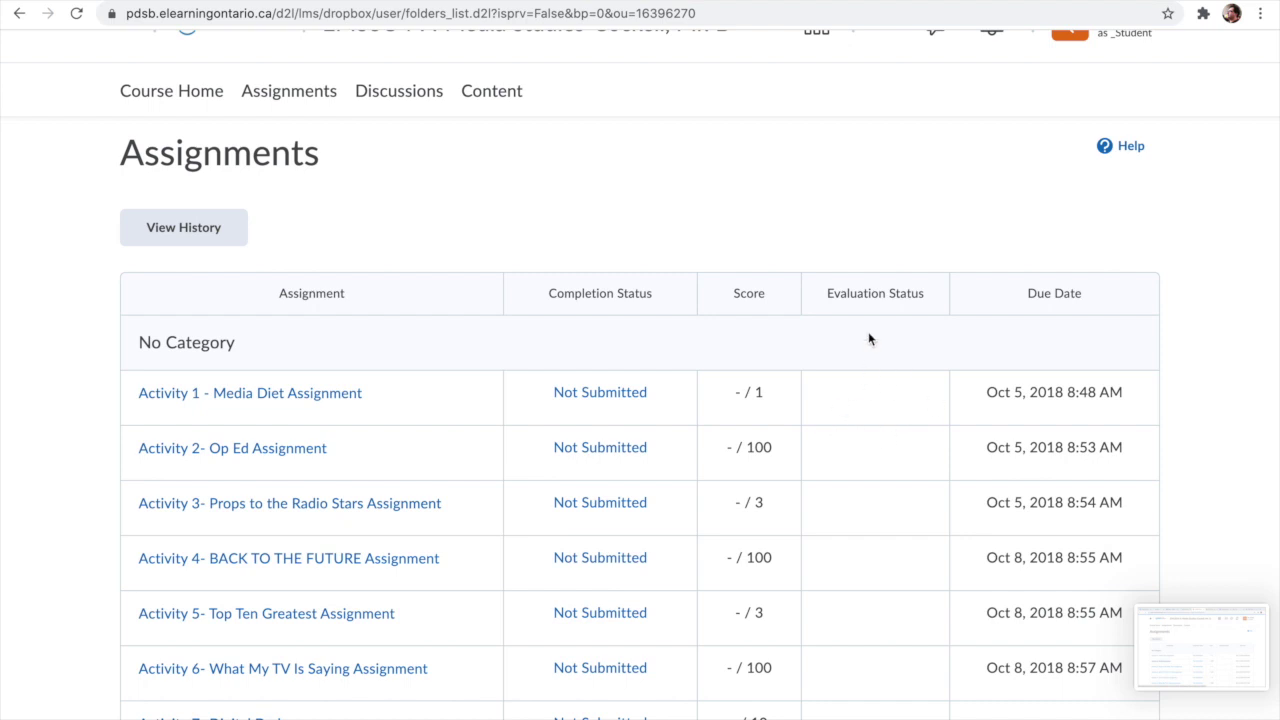
scroll(865, 566, down, 2)
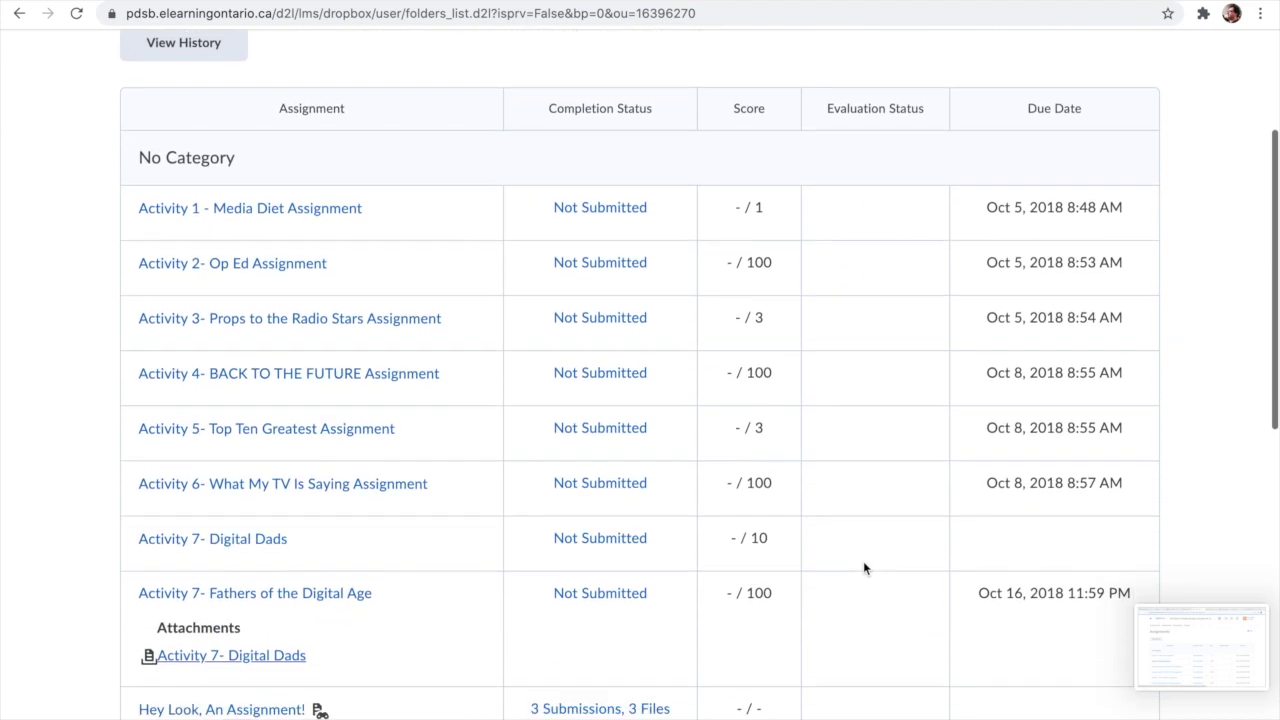
scroll(865, 568, up, 1)
scroll(865, 568, down, 3)
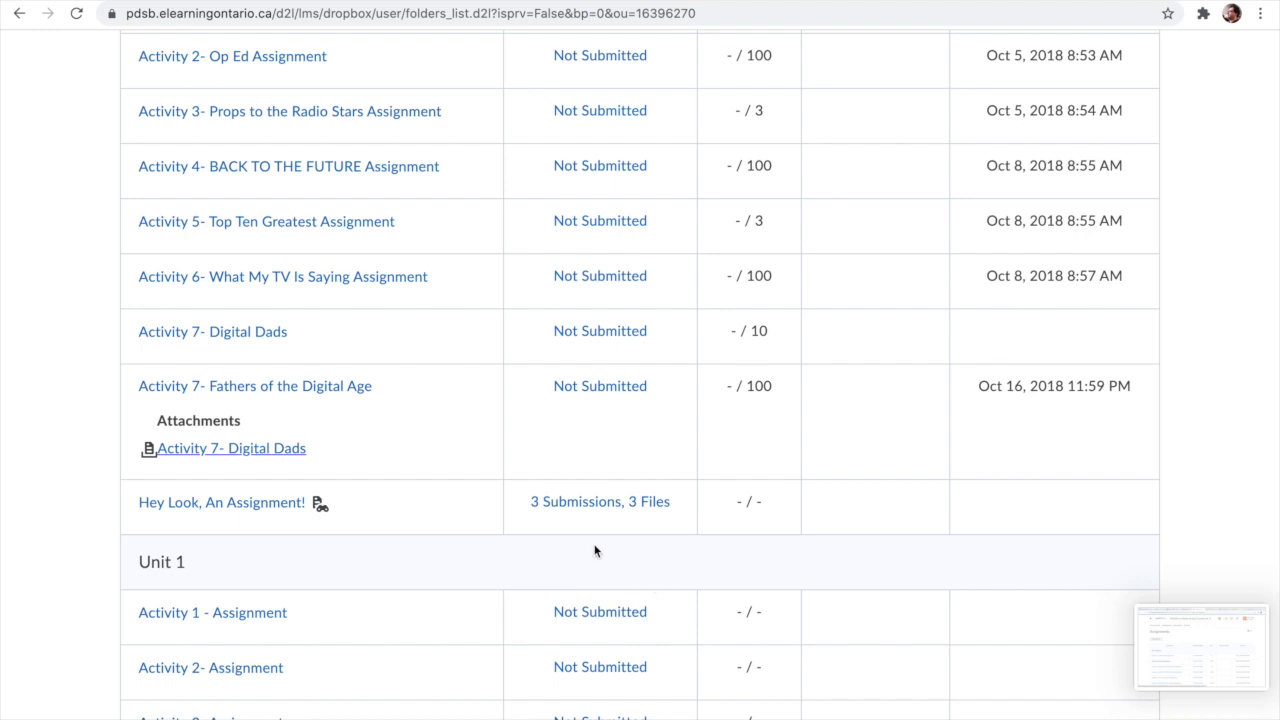
scroll(957, 436, up, 5)
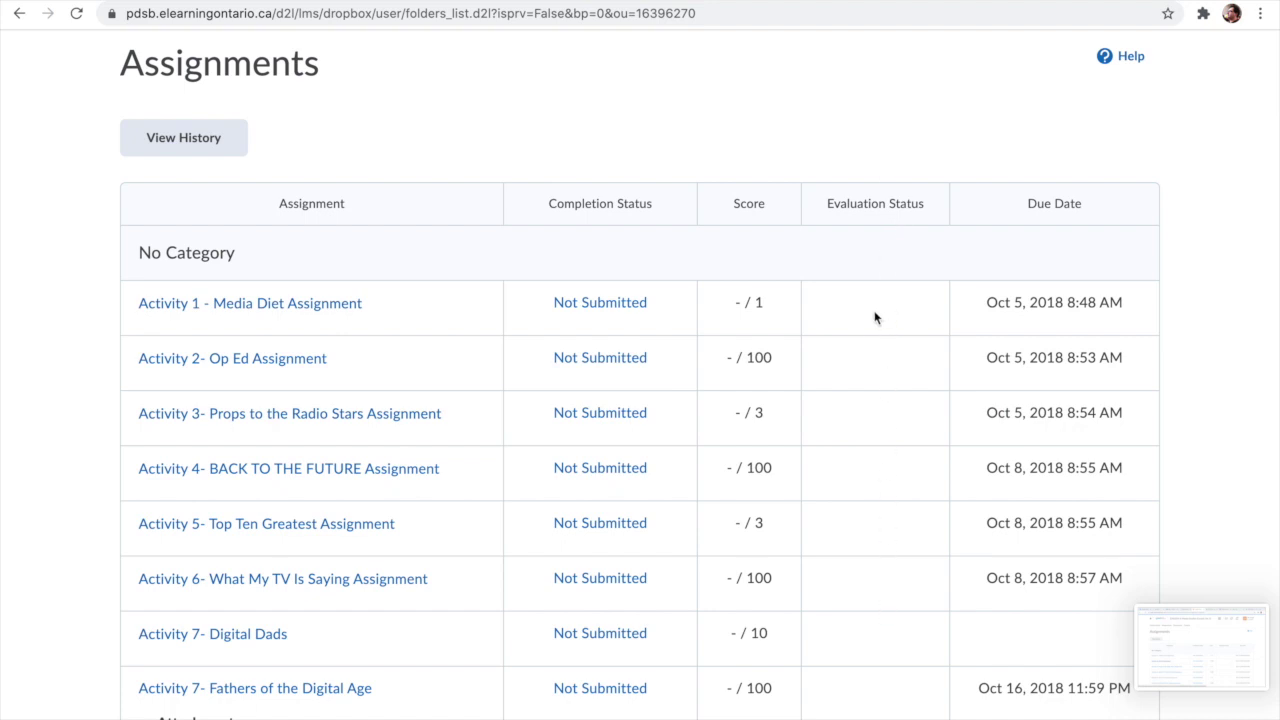
scroll(875, 318, down, 3)
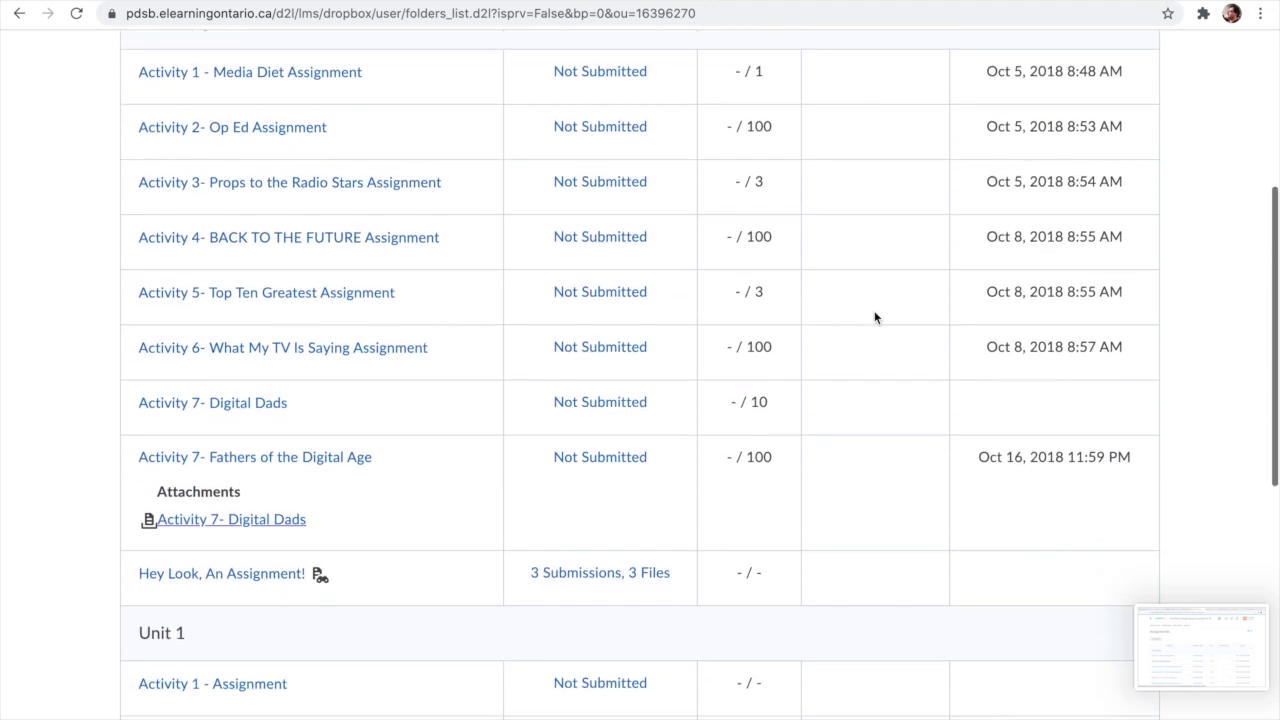
scroll(874, 312, up, 1)
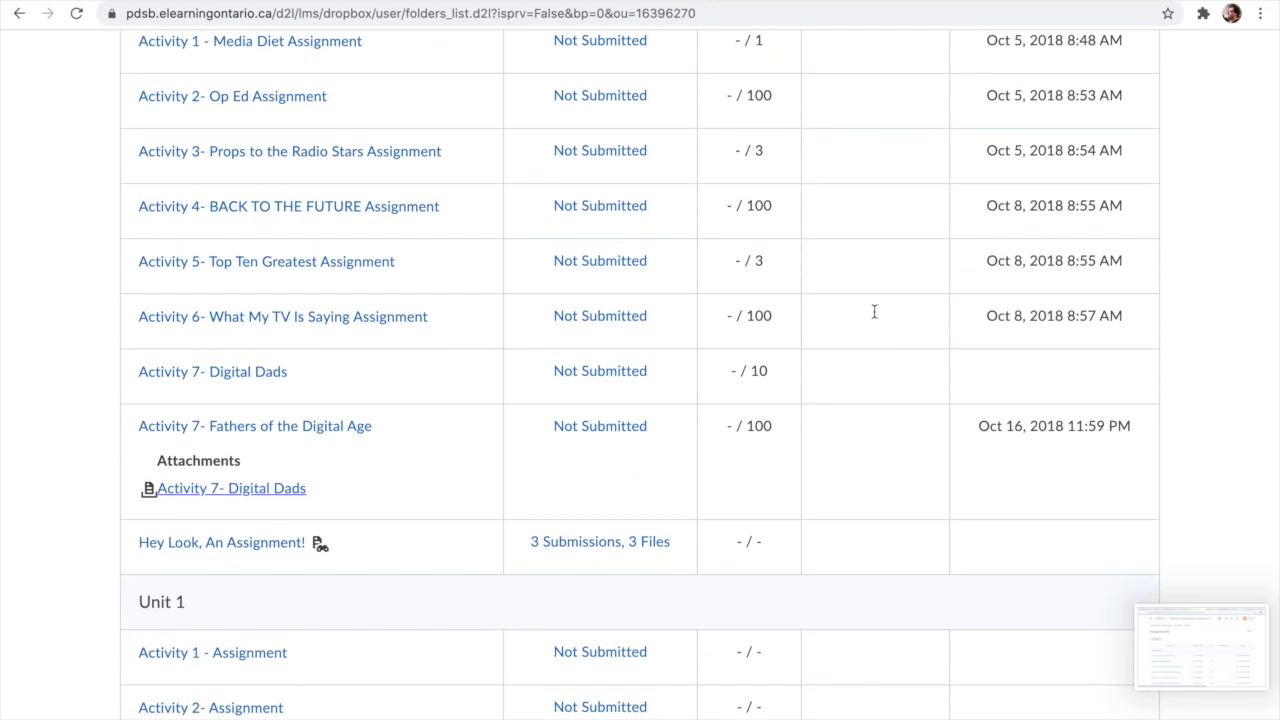
scroll(874, 312, up, 1)
scroll(874, 309, down, 2)
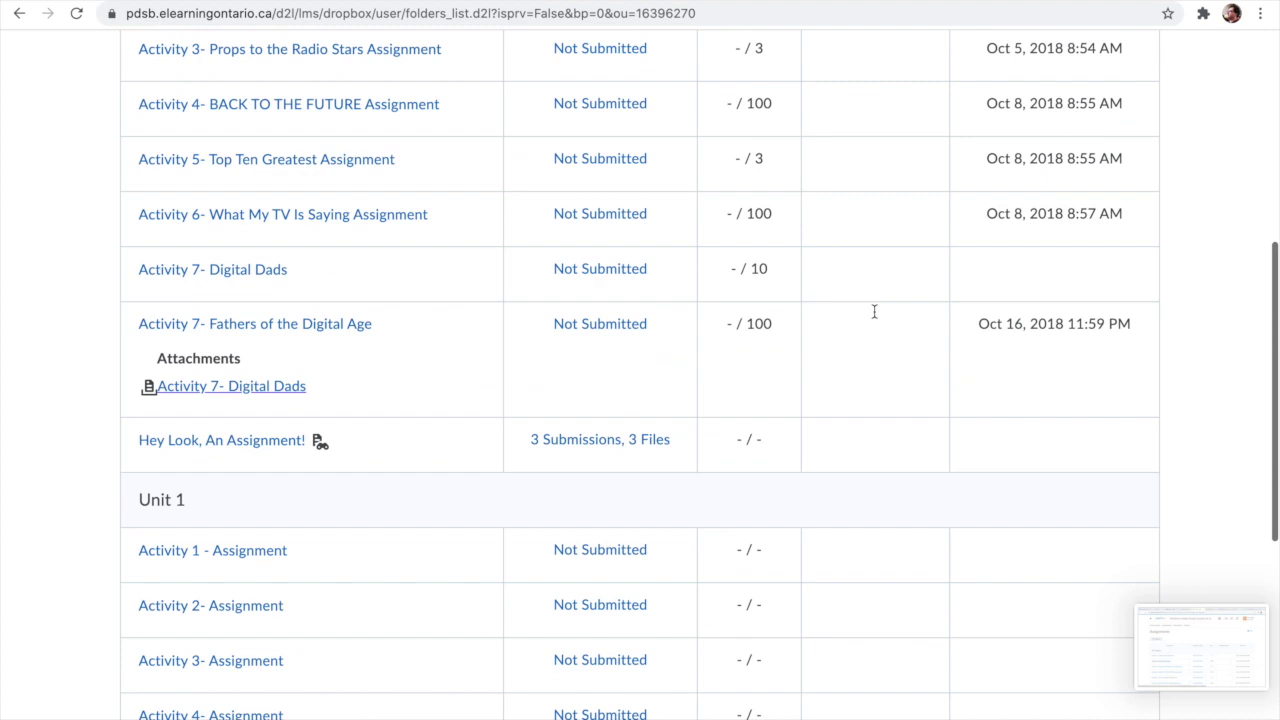
scroll(875, 318, down, 1)
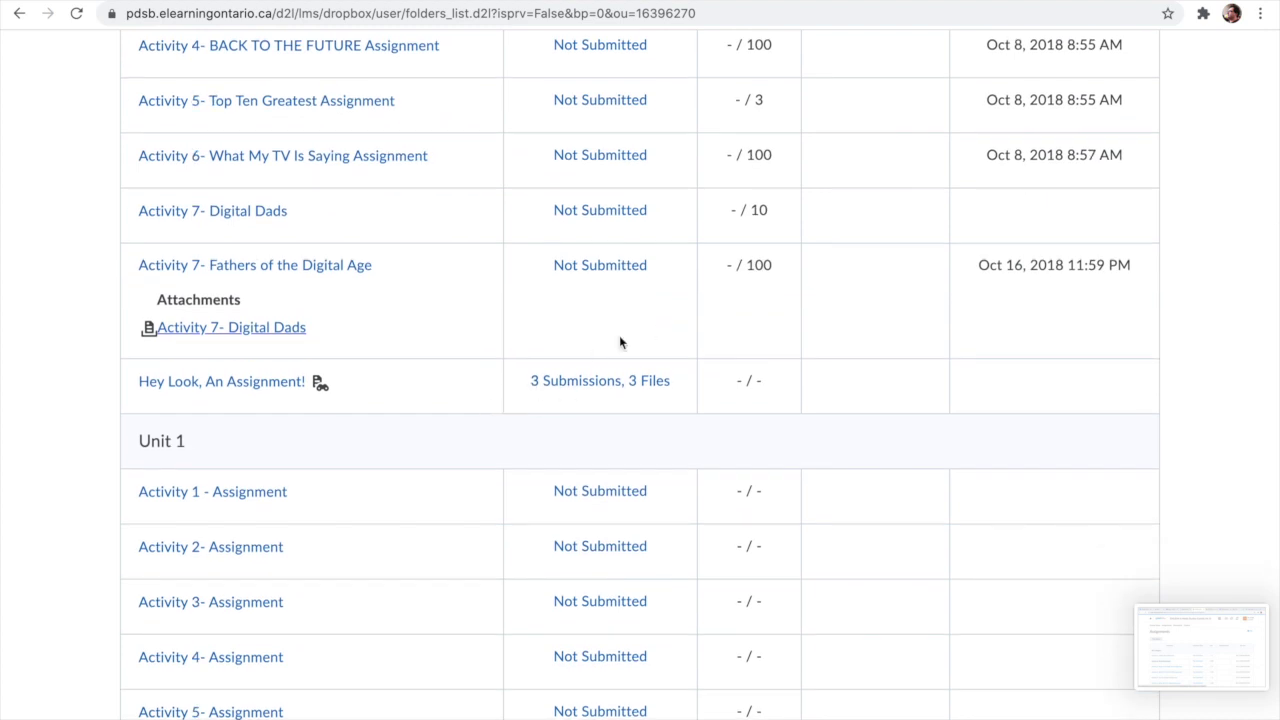
scroll(529, 320, up, 6)
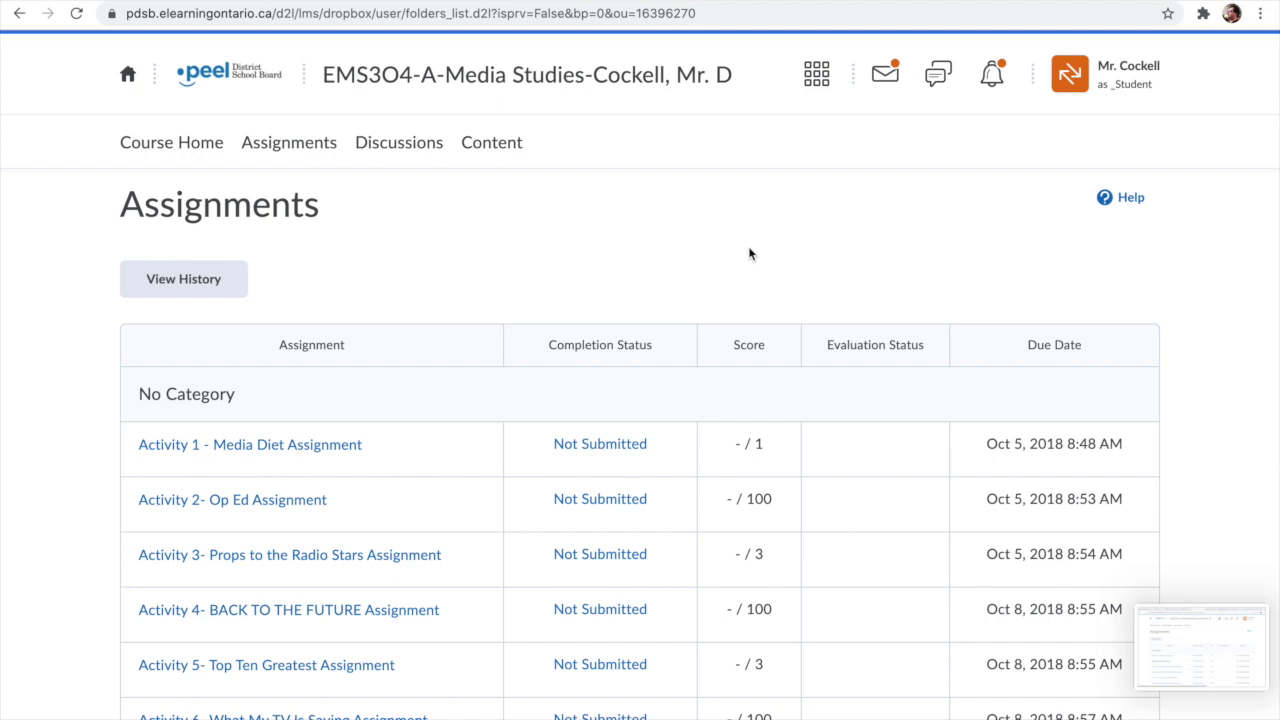
key(ctrl+super+f)
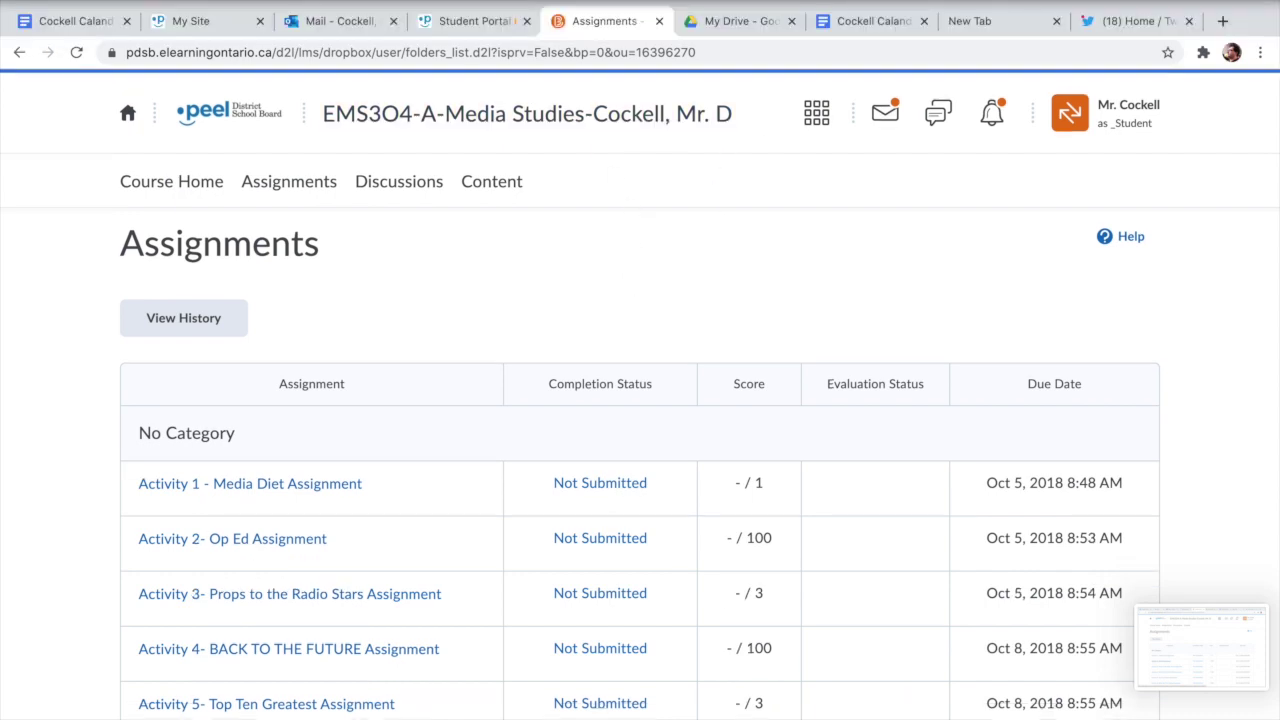